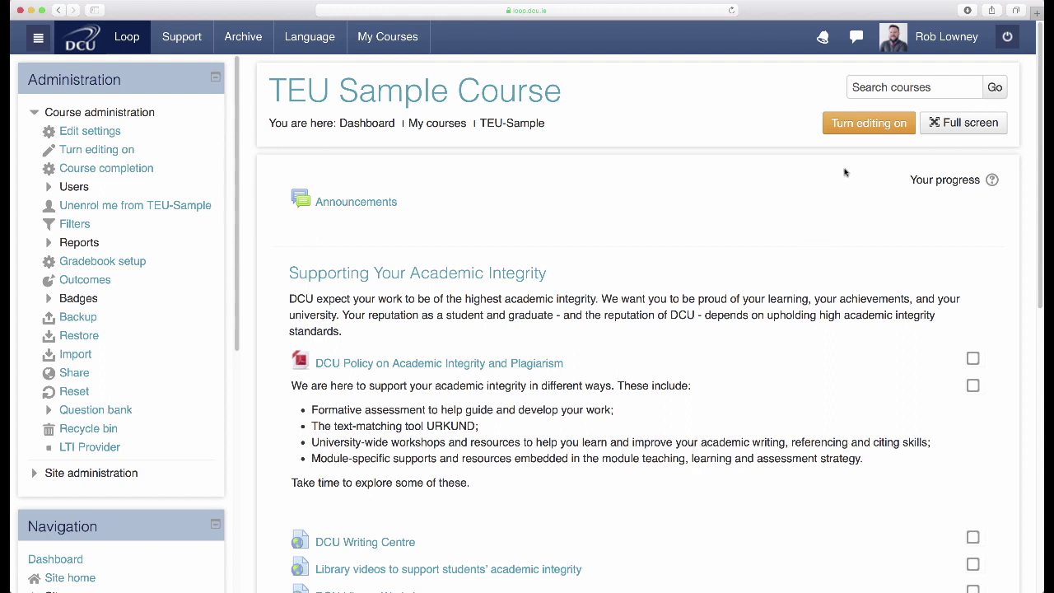
- Turn on course editing and reach the advanced grading page of History Assignment 01 - The 1798 Rebellion
{"action": "left_click", "coordinate": [860, 125]}
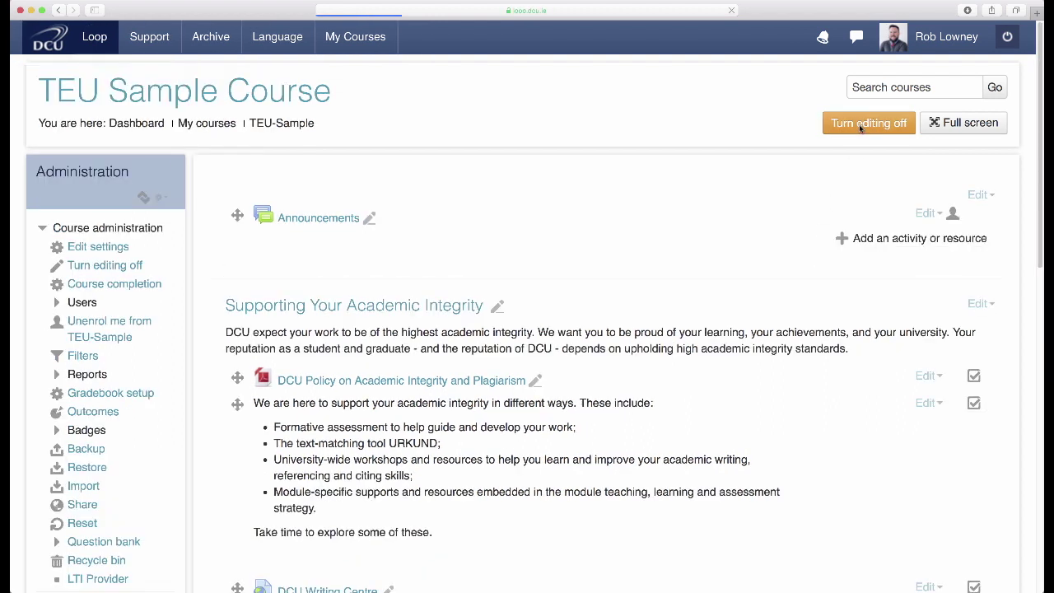
{"action": "scroll", "coordinate": [851, 269], "scroll_direction": "down", "scroll_amount": 8}
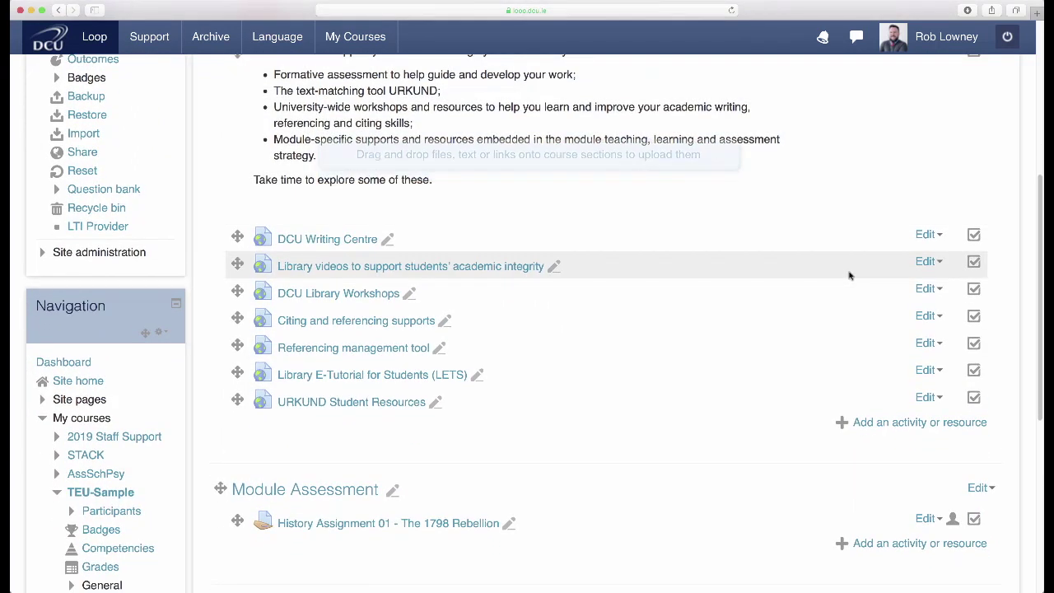
{"action": "left_click", "coordinate": [926, 518]}
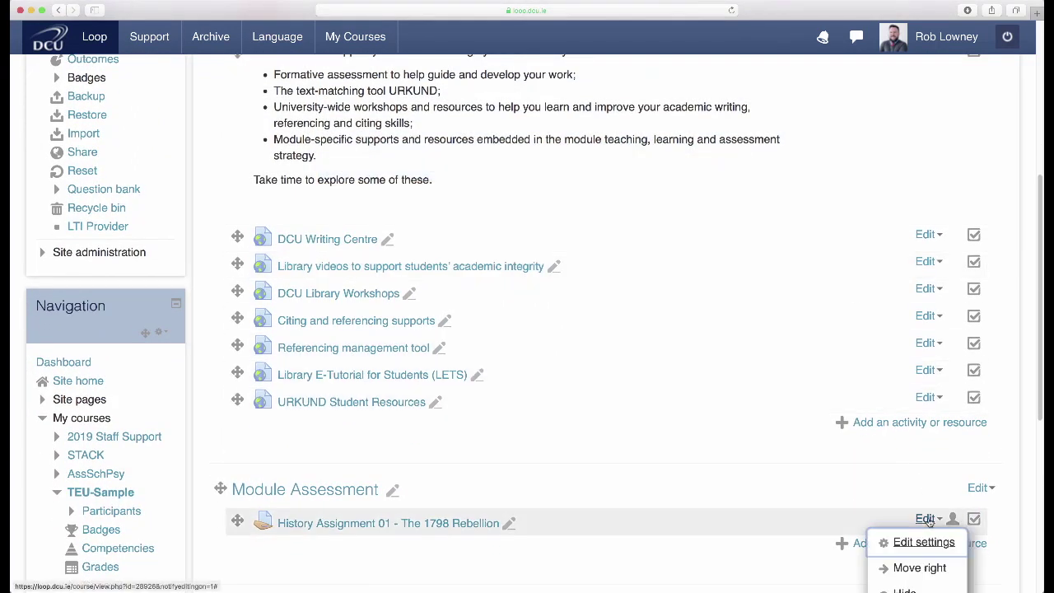
{"action": "left_click", "coordinate": [937, 544]}
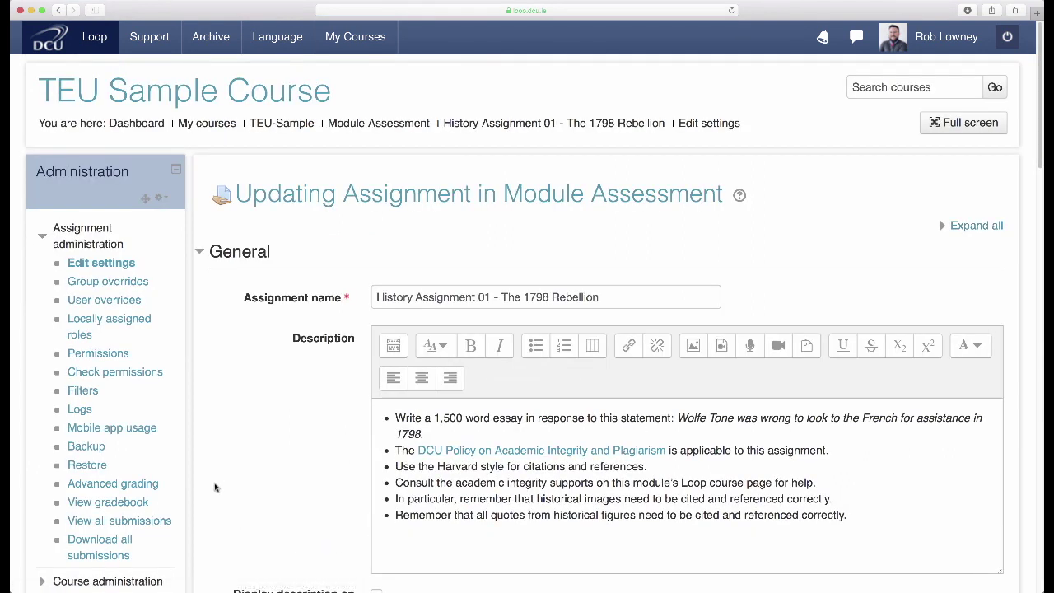
{"action": "left_click", "coordinate": [135, 487]}
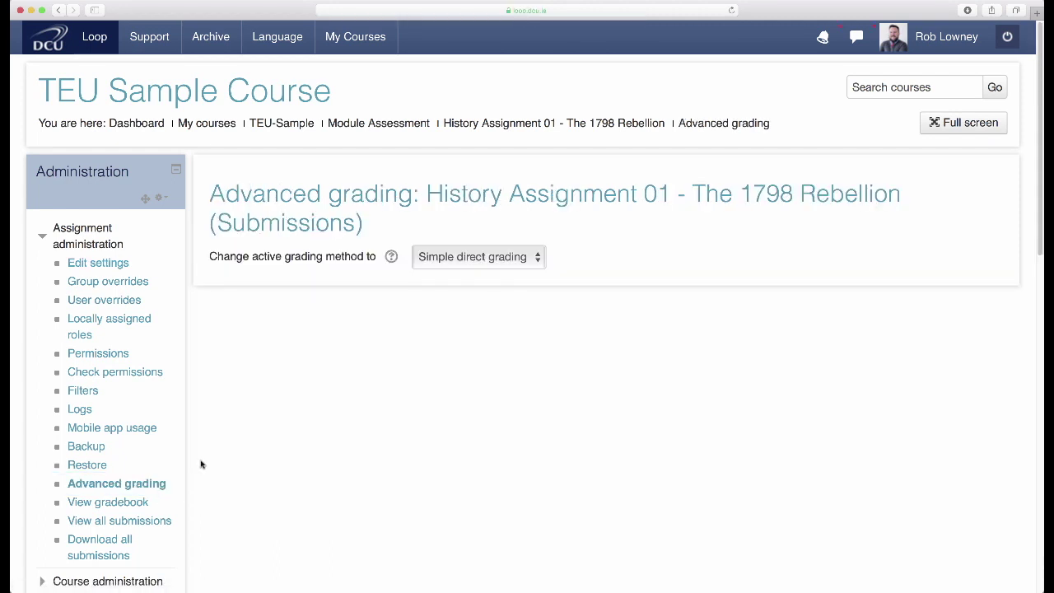
- Switch the assignment's active grading method from Simple direct grading to Rubric
{"action": "left_click", "coordinate": [519, 258]}
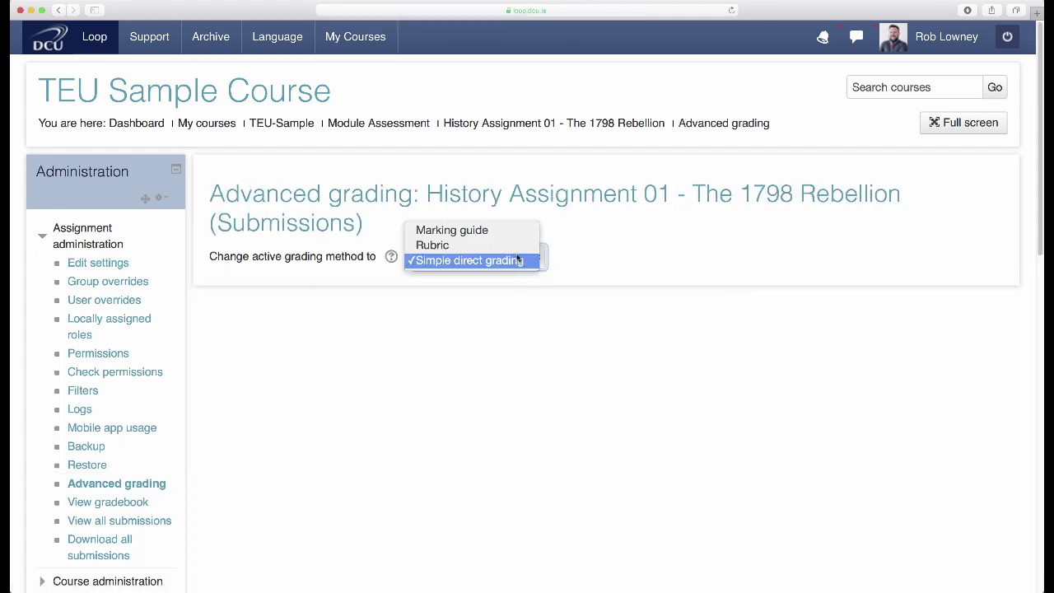
{"action": "left_click", "coordinate": [515, 251]}
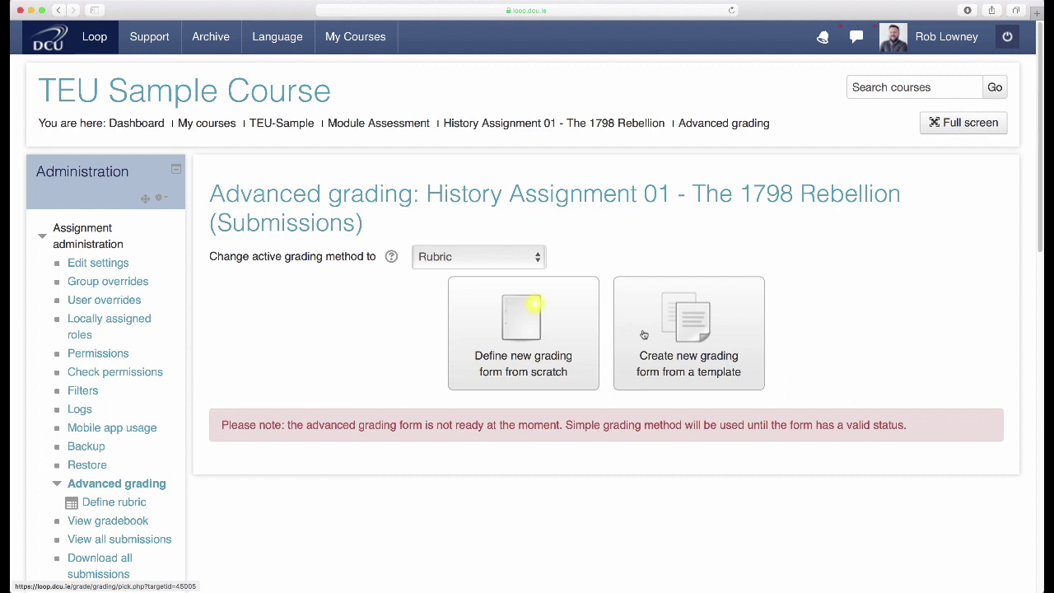
- Define a new rubric 'Year 1 History Essay Rubric' with a first-year undergraduate History essay description
{"action": "left_click", "coordinate": [533, 339]}
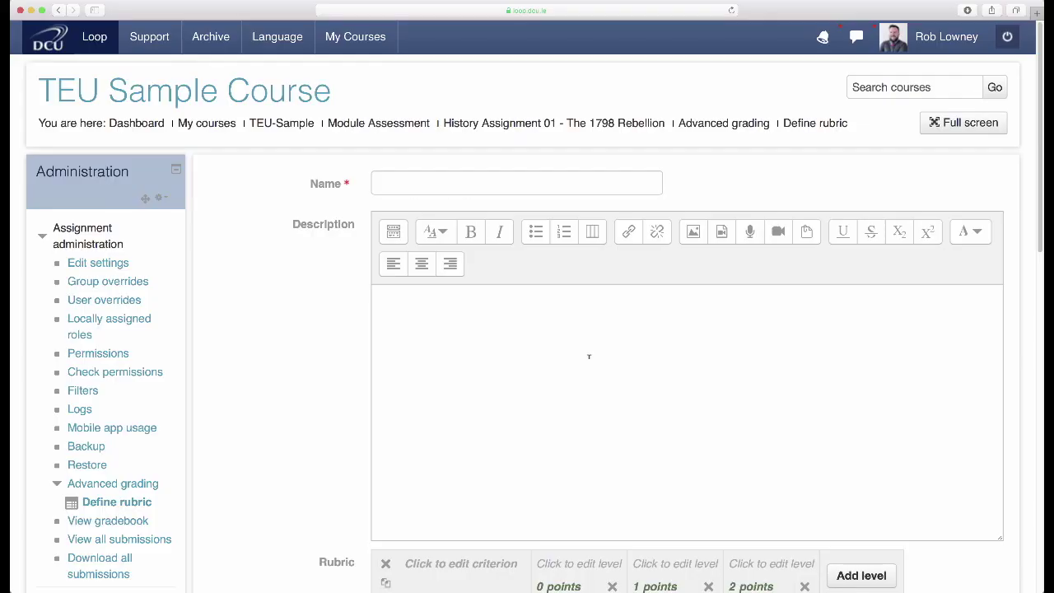
{"action": "left_click", "coordinate": [500, 179]}
{"action": "type", "text": "Year 1 History Essay Rubric"}
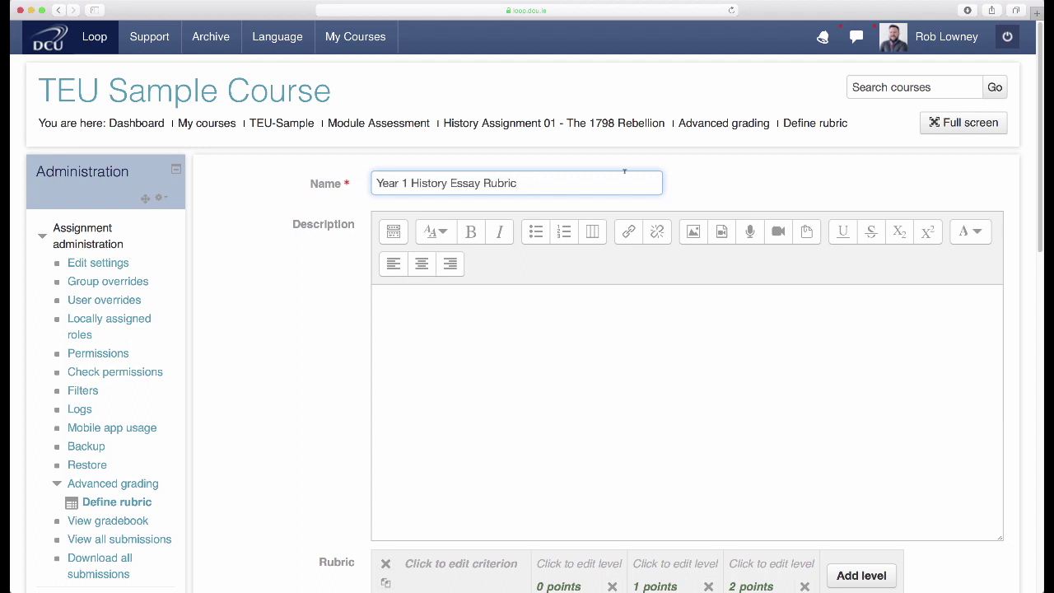
{"action": "left_click", "coordinate": [565, 306]}
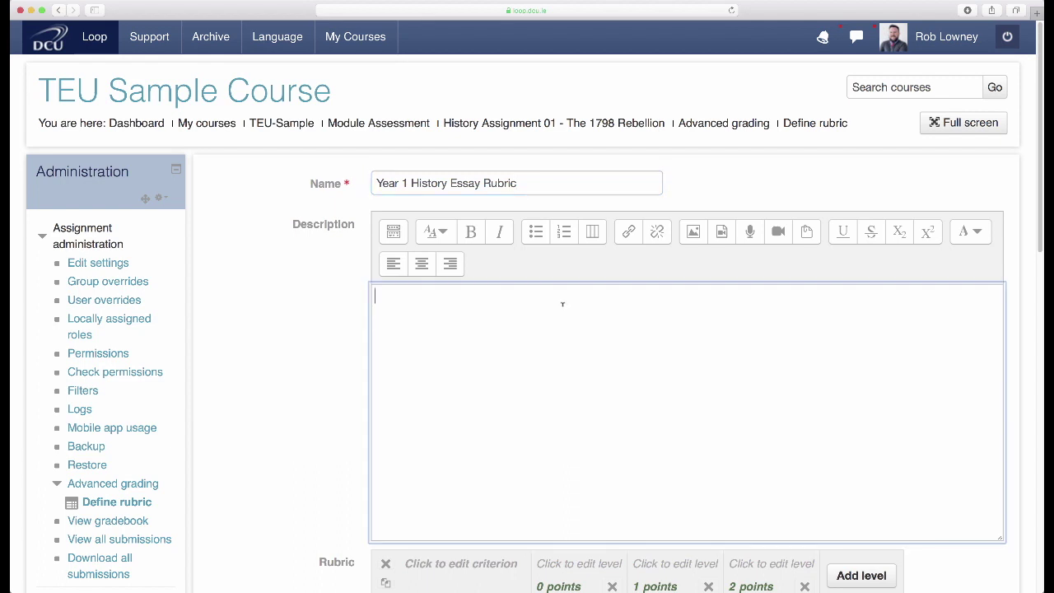
{"action": "type", "text": "A rubric for a first year undergraduate History essay"}
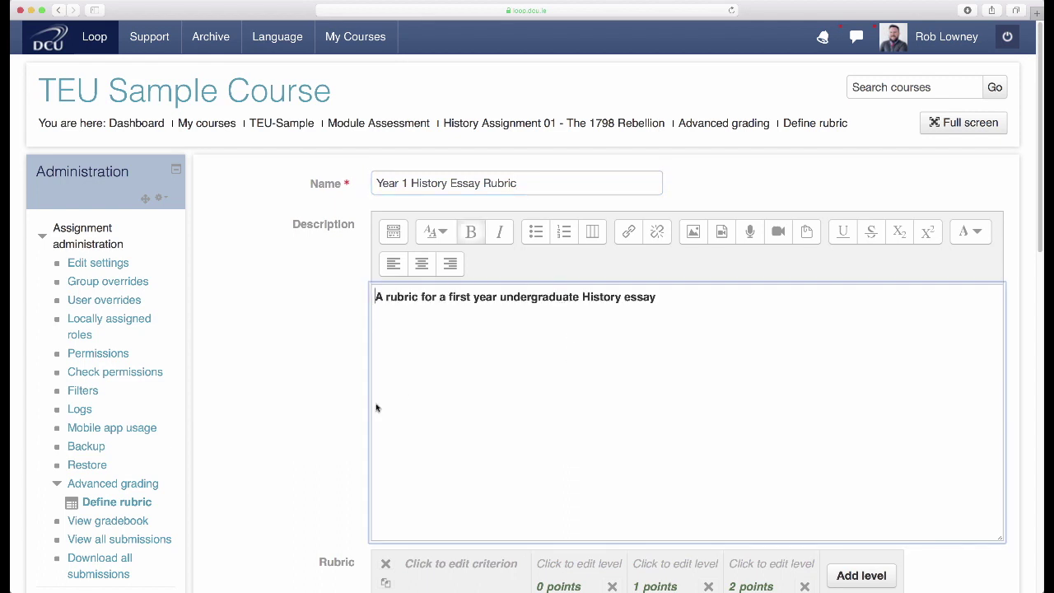
{"action": "scroll", "coordinate": [337, 417], "scroll_direction": "down", "scroll_amount": 3}
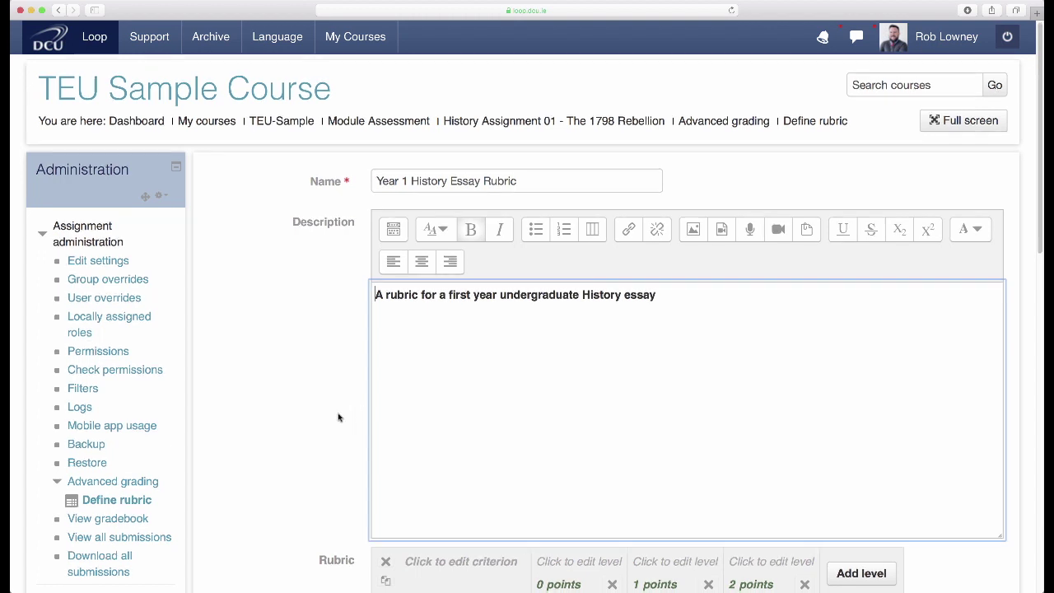
{"action": "scroll", "coordinate": [338, 418], "scroll_direction": "down", "scroll_amount": 3}
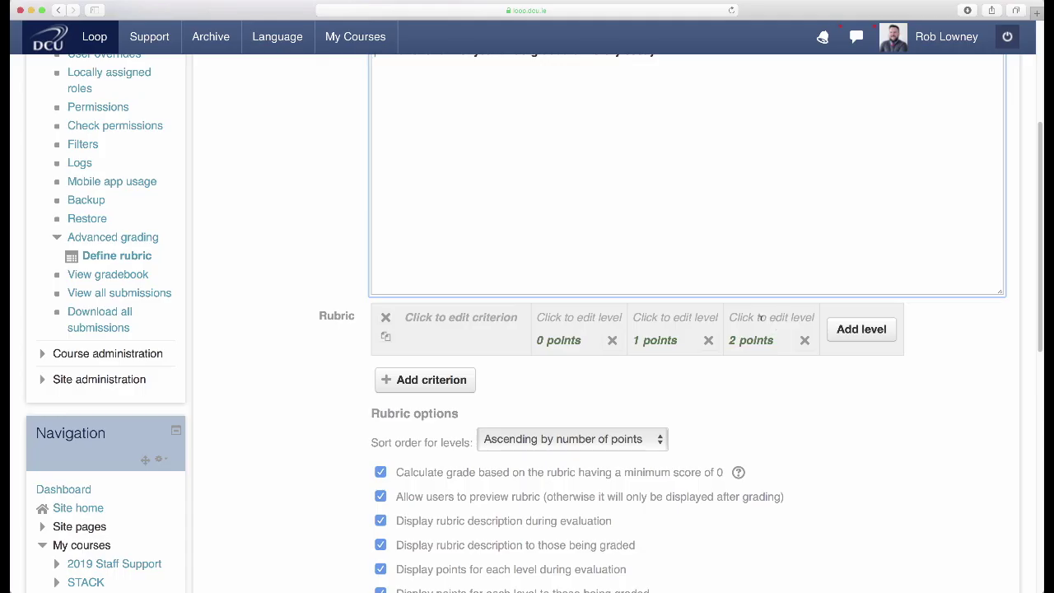
- Name the first criterion Argument and give it an Unacceptable level at 0 points
{"action": "left_click", "coordinate": [457, 314]}
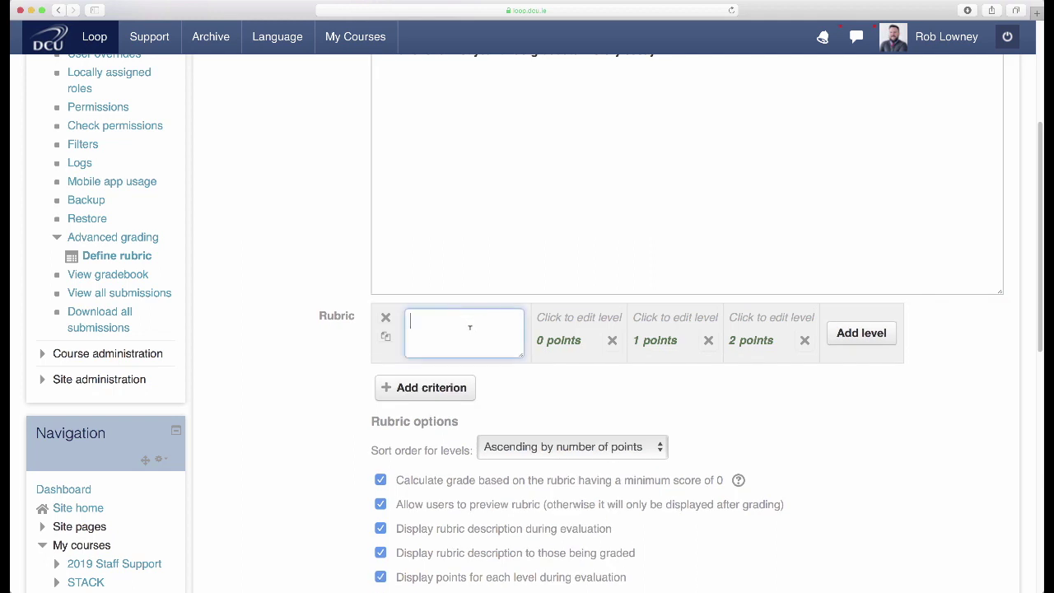
{"action": "type", "text": "Argument"}
{"action": "left_click", "coordinate": [545, 320]}
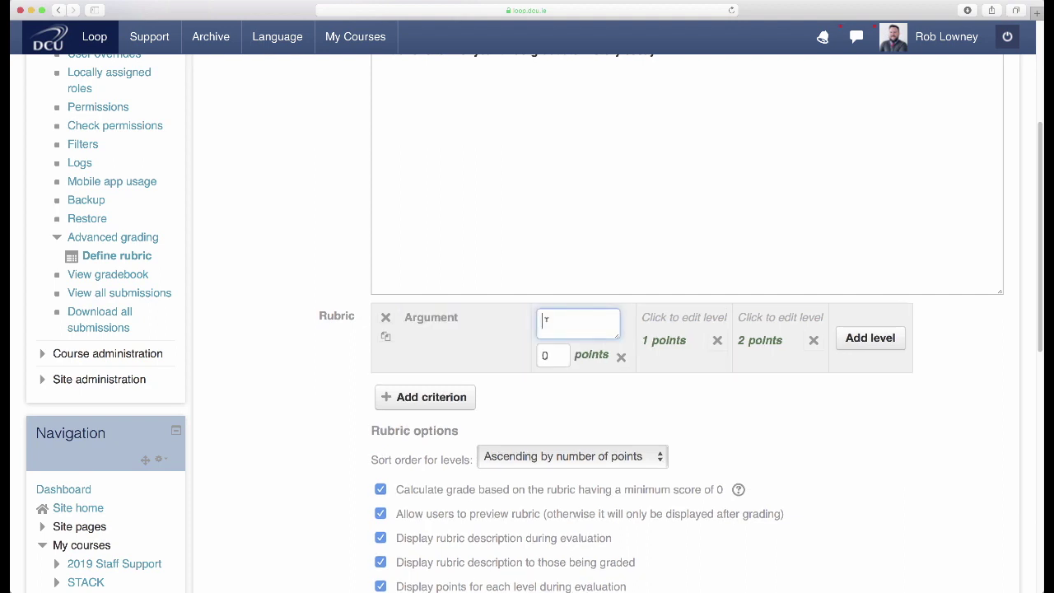
{"action": "type", "text": "Unacceptable"}
{"action": "left_click", "coordinate": [544, 354]}
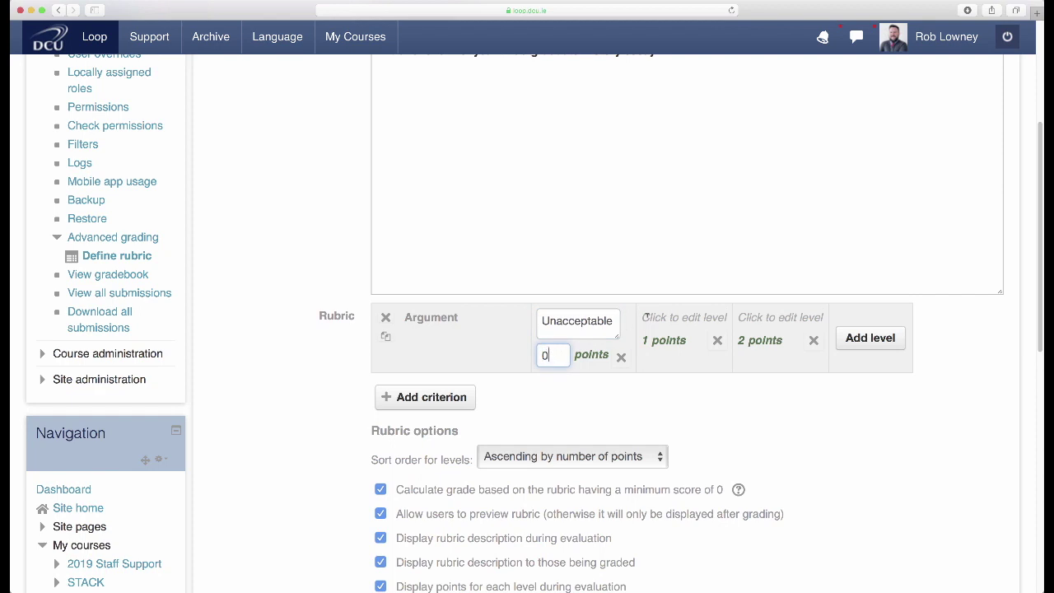
- Add the Poor level (no argument attempted) at 1 point to Argument
{"action": "left_click", "coordinate": [646, 318]}
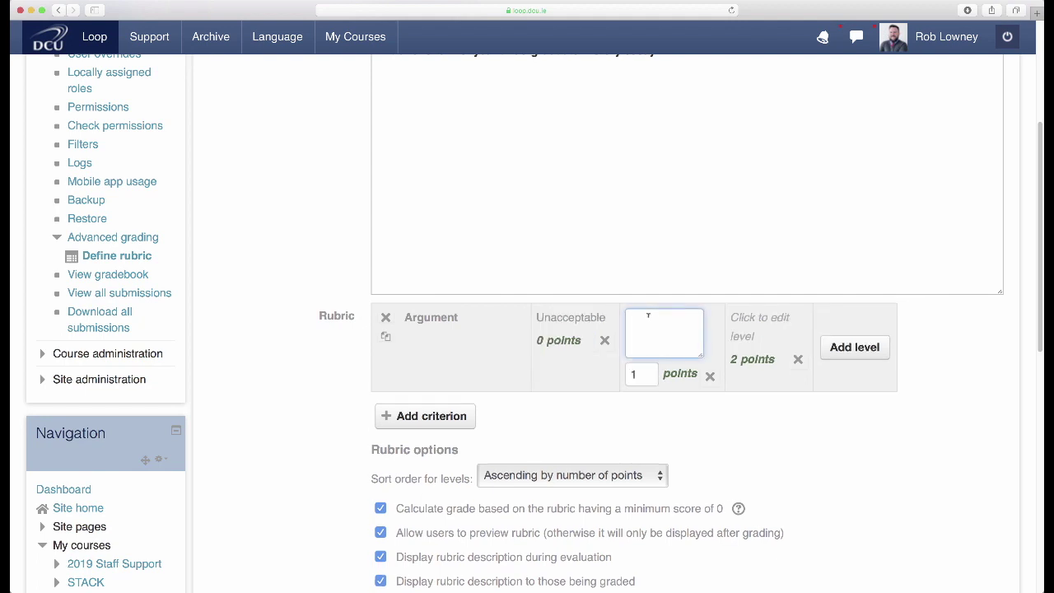
{"action": "key", "text": "super+v"}
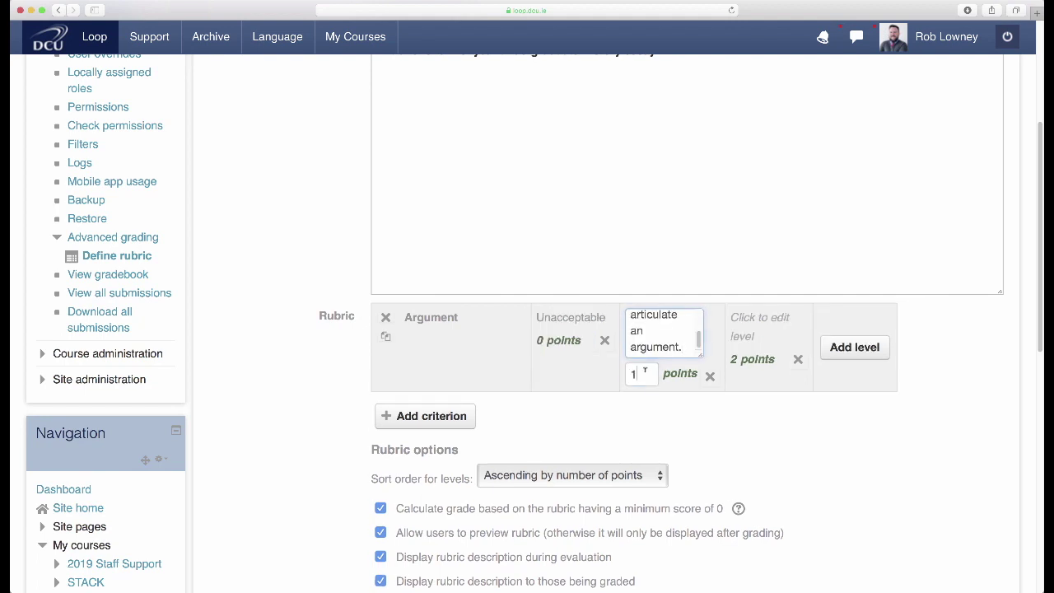
{"action": "left_click", "coordinate": [638, 375]}
{"action": "left_click_drag", "start_coordinate": [638, 375], "coordinate": [628, 375]}
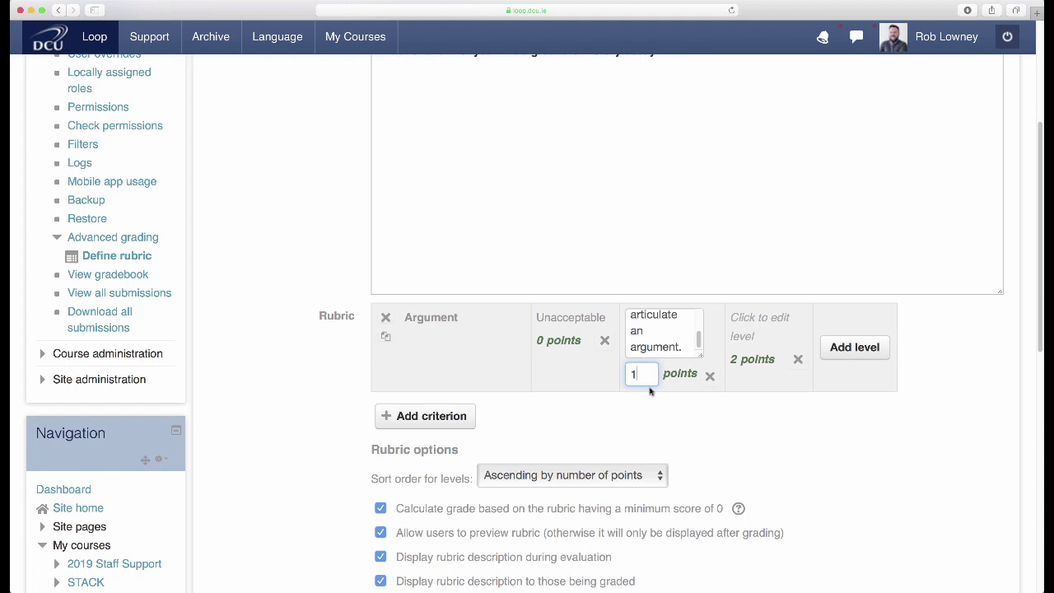
{"action": "left_click_drag", "start_coordinate": [701, 355], "coordinate": [700, 429]}
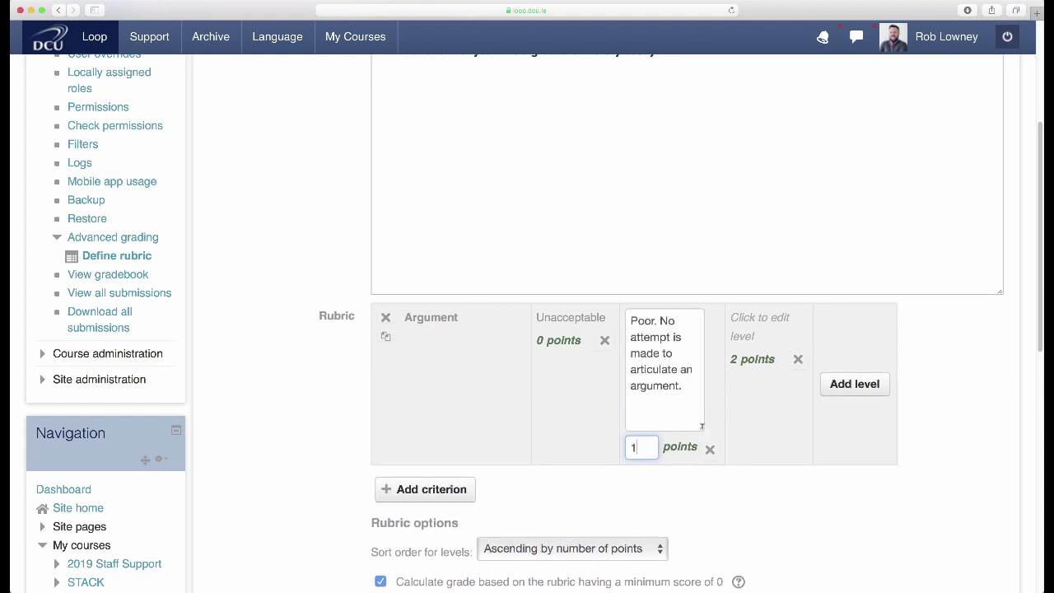
- Add Needs improvement at 3 points and Good at 5 points to Argument
{"action": "left_click", "coordinate": [920, 381]}
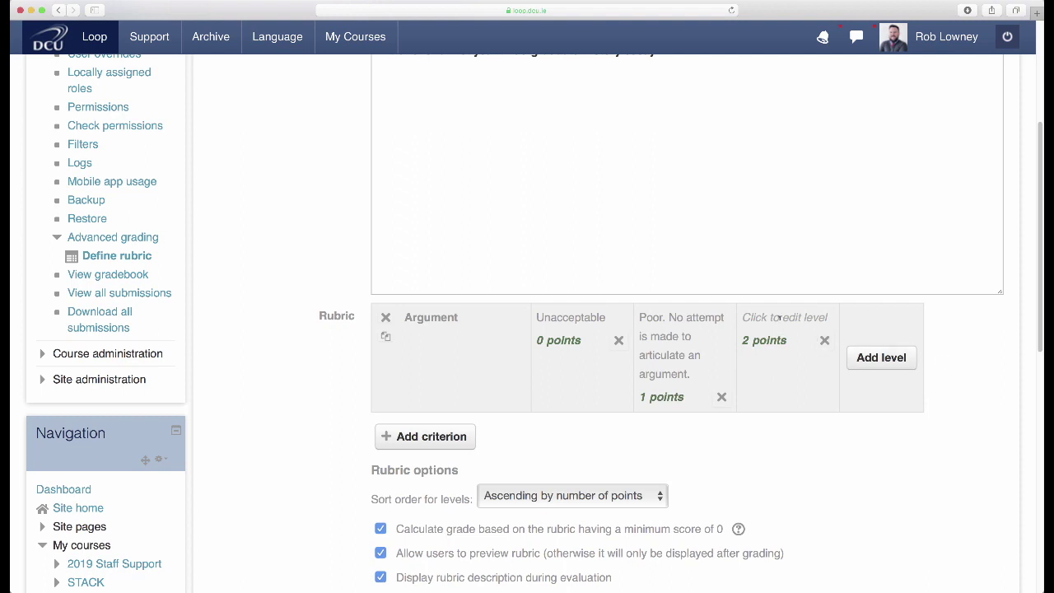
{"action": "left_click", "coordinate": [779, 318]}
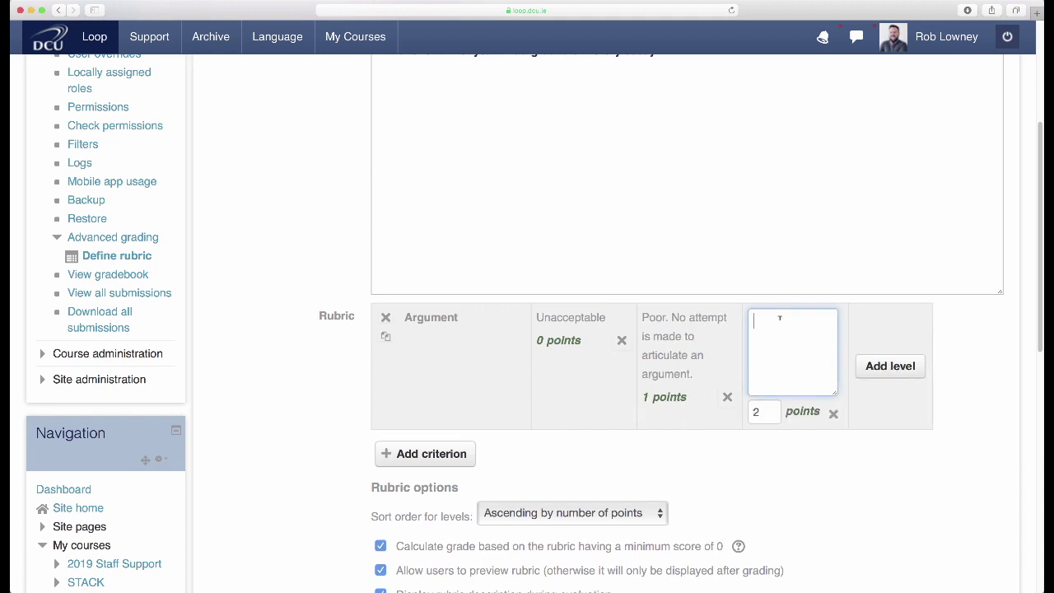
{"action": "key", "text": "super+v"}
{"action": "key", "text": "Tab"}
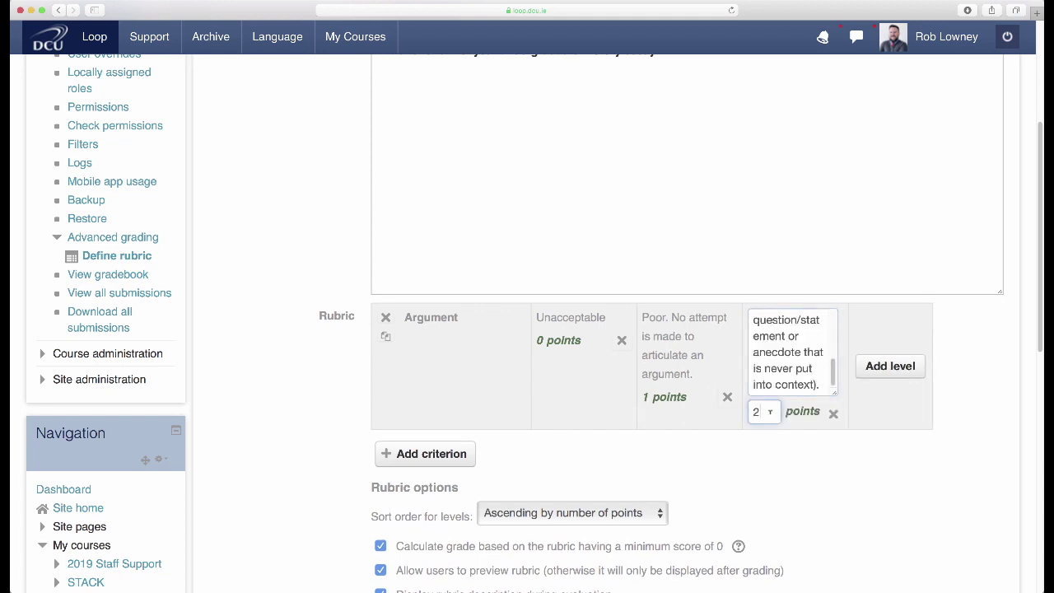
{"action": "type", "text": "3"}
{"action": "left_click", "coordinate": [940, 374]}
{"action": "left_click", "coordinate": [935, 429]}
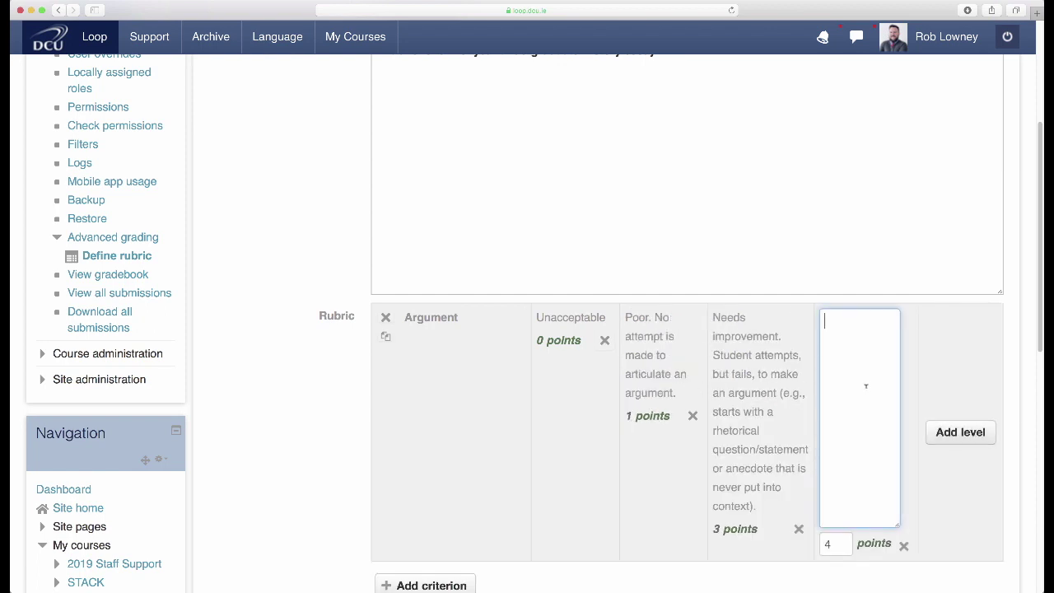
{"action": "type", "text": "Good. An argument is present, but reader must reconstruct it from the text."}
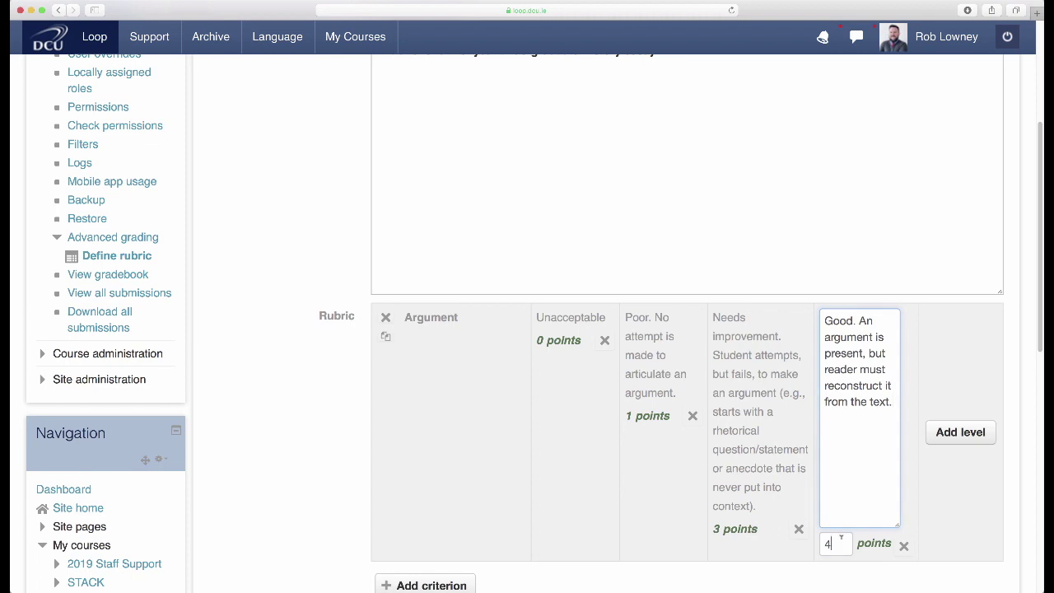
{"action": "double_click", "coordinate": [830, 543]}
{"action": "type", "text": "5"}
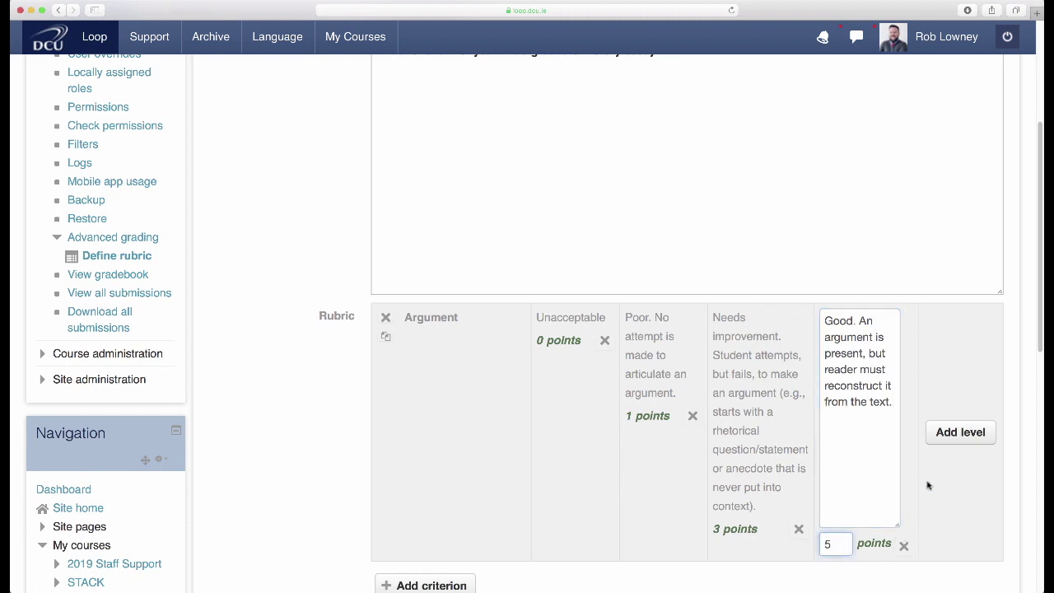
- Add the Excellent level at 7 points to Argument, then add a new criterion row
{"action": "left_click", "coordinate": [956, 436]}
{"action": "type", "text": "T"}
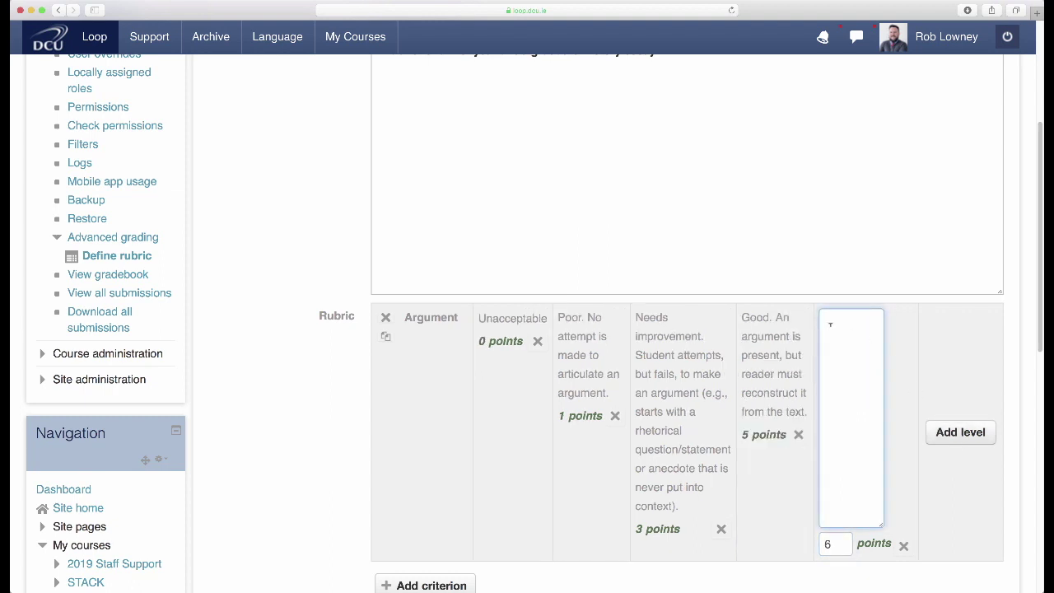
{"action": "key", "text": "super+v"}
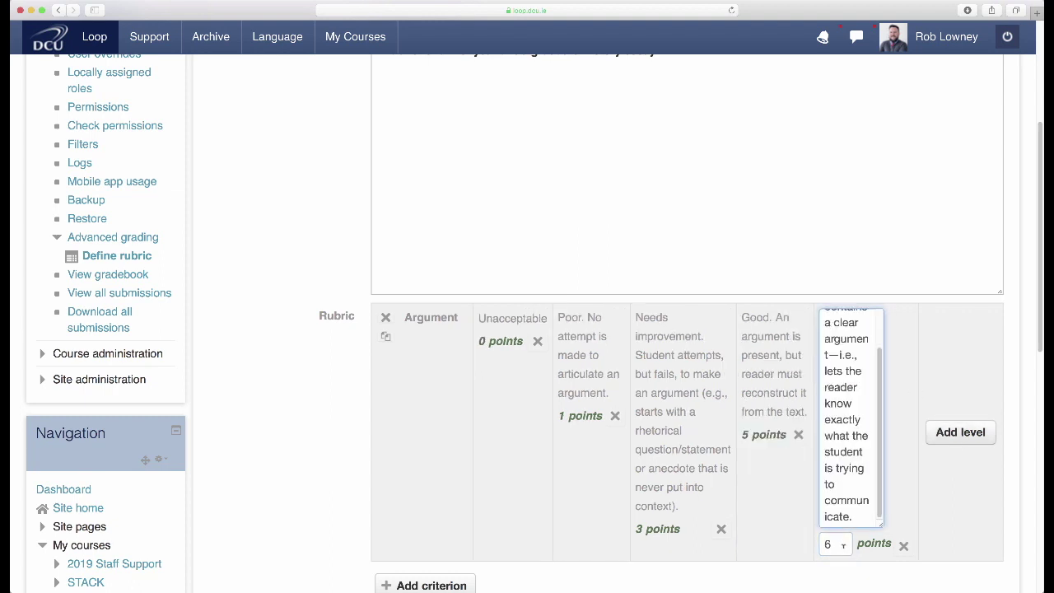
{"action": "double_click", "coordinate": [826, 543]}
{"action": "type", "text": "7"}
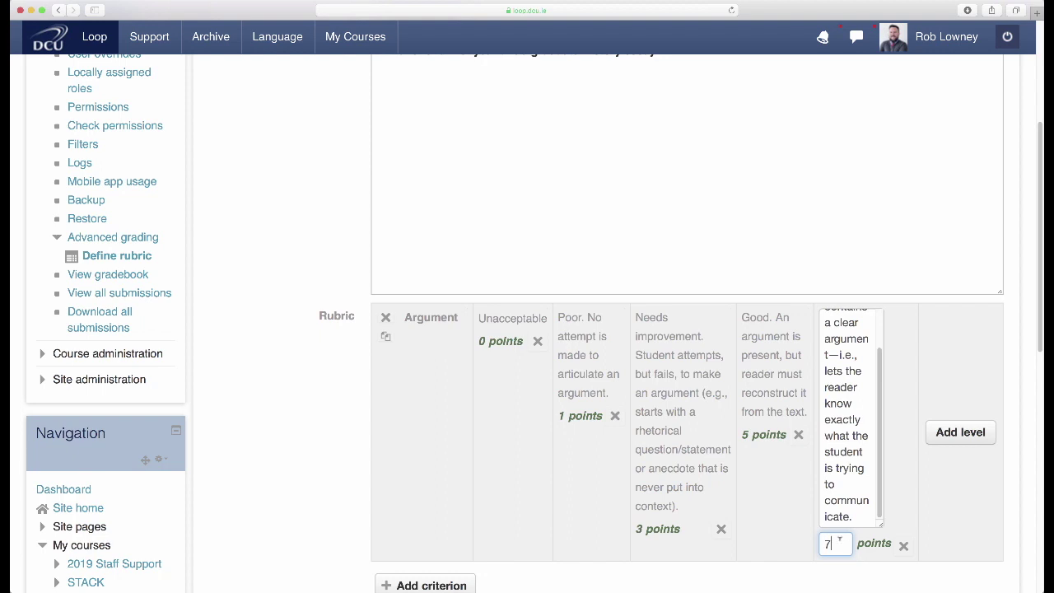
{"action": "left_click", "coordinate": [1007, 467]}
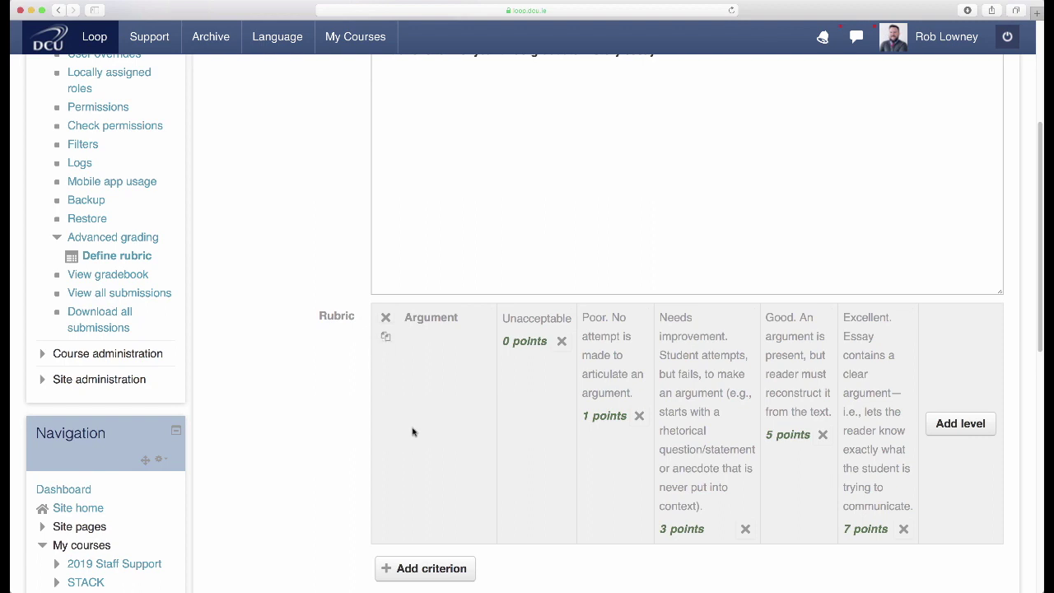
{"action": "scroll", "coordinate": [411, 431], "scroll_direction": "down", "scroll_amount": 2}
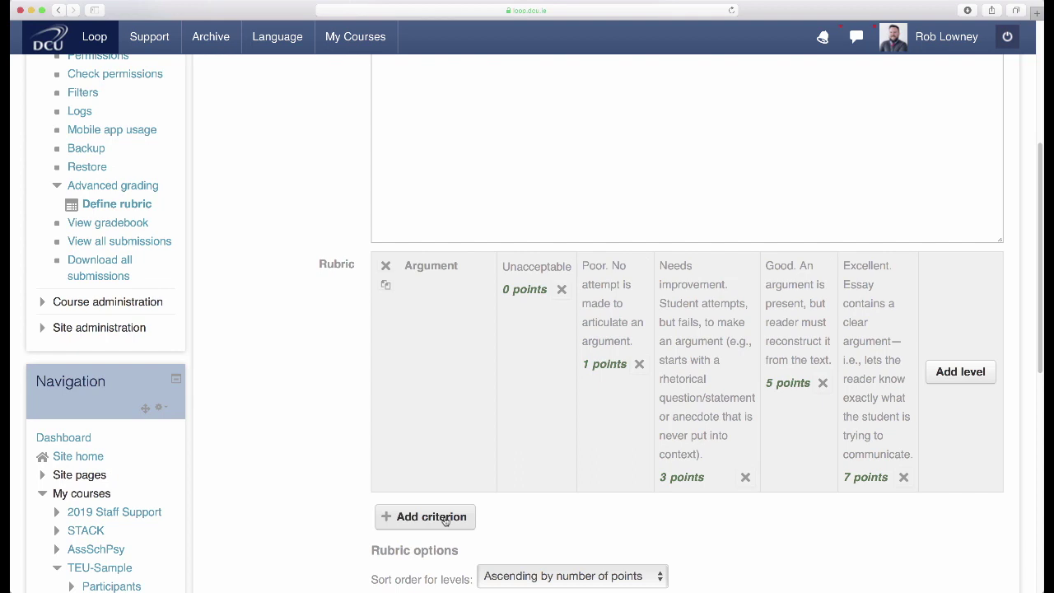
{"action": "left_click", "coordinate": [444, 517]}
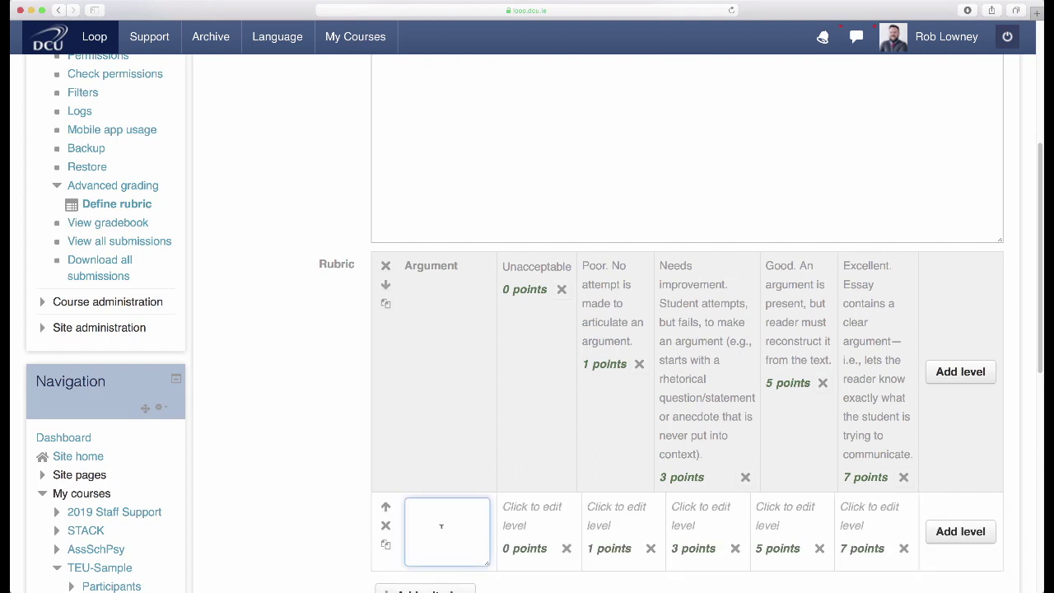
- Name the new criterion Evidence and fill its Unacceptable, Poor and Needs improvement levels
{"action": "type", "text": "Evidence"}
{"action": "scroll", "coordinate": [503, 568], "scroll_direction": "down", "scroll_amount": 1}
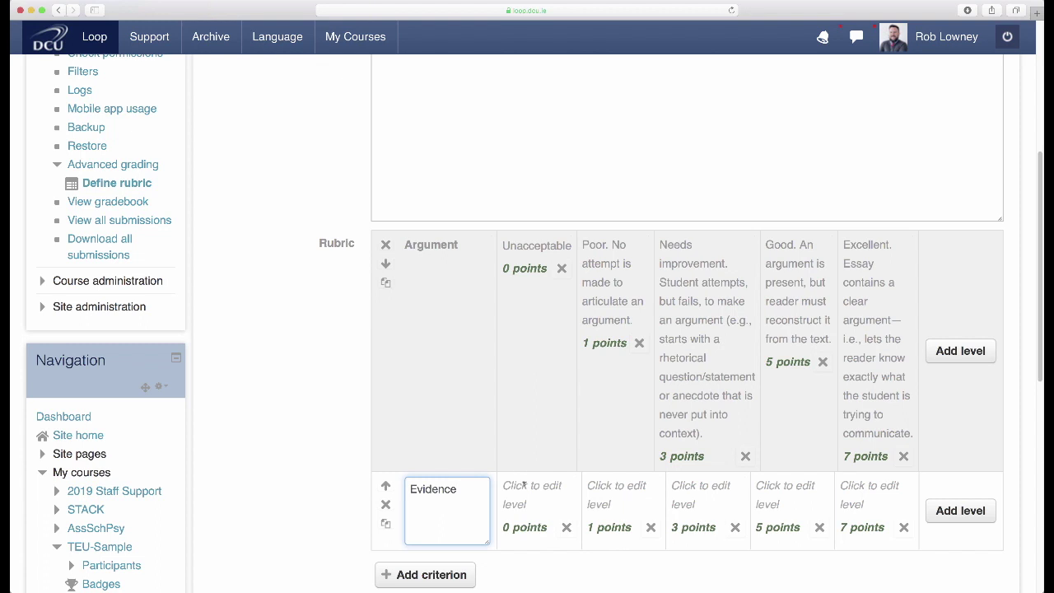
{"action": "left_click", "coordinate": [524, 485]}
{"action": "type", "text": "Unacceptable."}
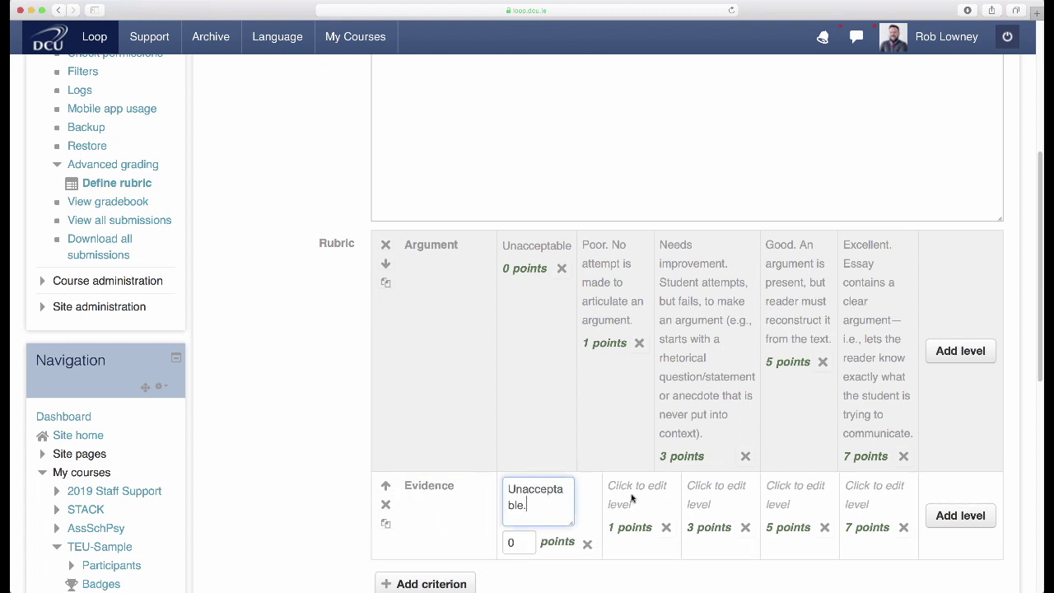
{"action": "left_click", "coordinate": [610, 494]}
{"action": "type", "text": "Poor. Either no evidence is provided, or there are numerous factual mistakes, omissions or oversimplifications. There is little or no mention of information from lectures and readings."}
{"action": "left_click", "coordinate": [708, 494]}
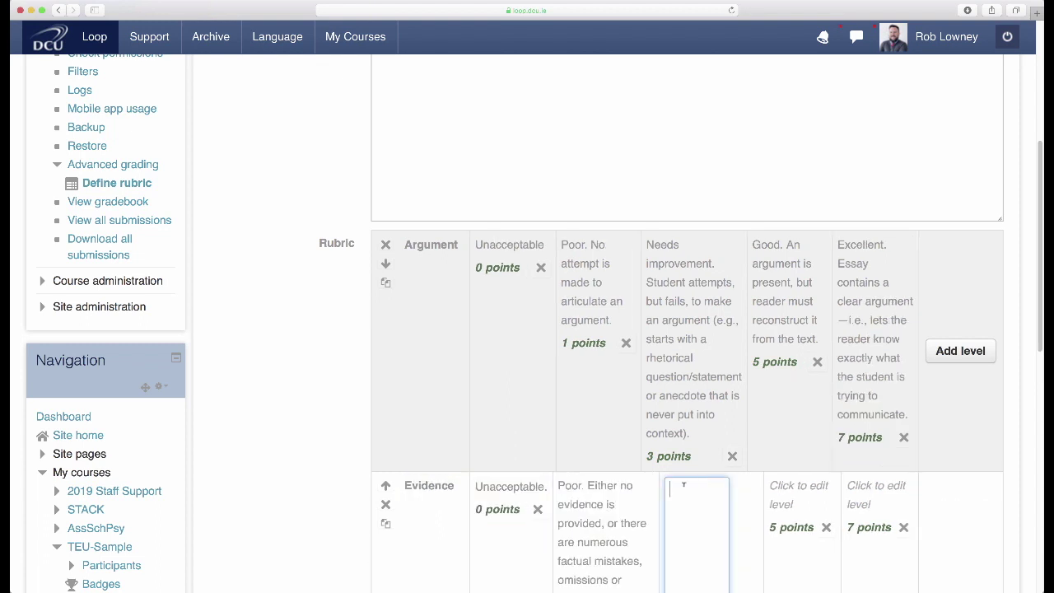
{"action": "scroll", "coordinate": [707, 367], "scroll_direction": "down", "scroll_amount": 3}
{"action": "key", "text": "super+v"}
- Fill in the Good and Excellent level descriptions for the Evidence criterion
{"action": "left_click", "coordinate": [796, 310]}
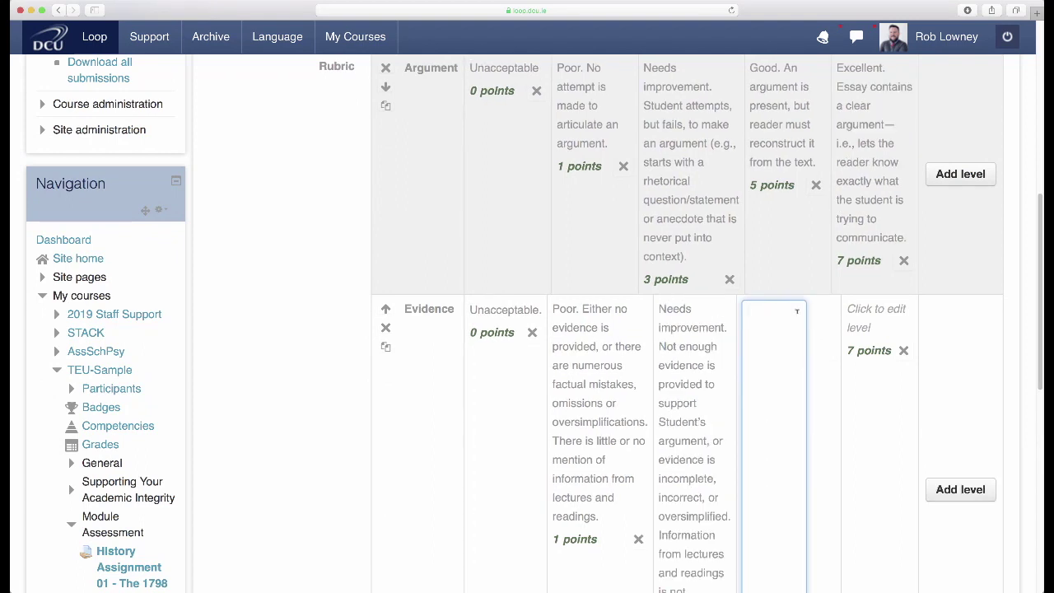
{"action": "type", "text": "Good. Provides necessary evidence to convince reader of most aspects of the main argument but not all. The importance/relevance of some evidence presented may not be totally clear. Reader must make a few mental leaps or do some additional research to fully accept all aspects of main argument."}
{"action": "scroll", "coordinate": [835, 301], "scroll_direction": "up", "scroll_amount": 3}
{"action": "left_click", "coordinate": [835, 299]}
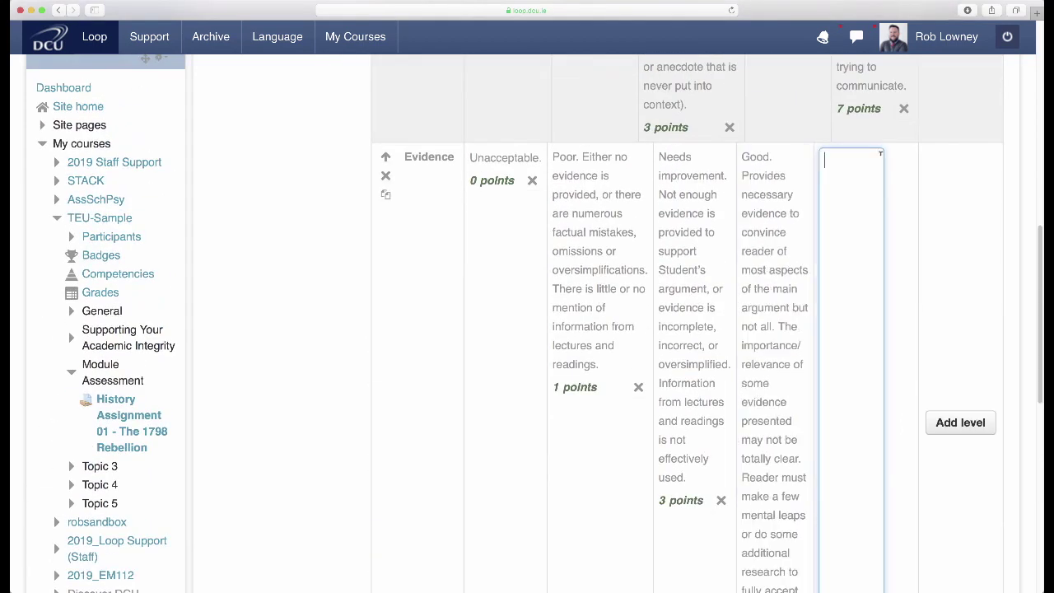
{"action": "type", "text": "accurate evidence that convinces a reader to accept main argument. The importance/relevance of all pieces of evidence is clearly stated. There are no gaps in reasoning—i.e., the reader does not need to assume anything or do additional research to accept main argument."}
{"action": "scroll", "coordinate": [896, 313], "scroll_direction": "up", "scroll_amount": 5}
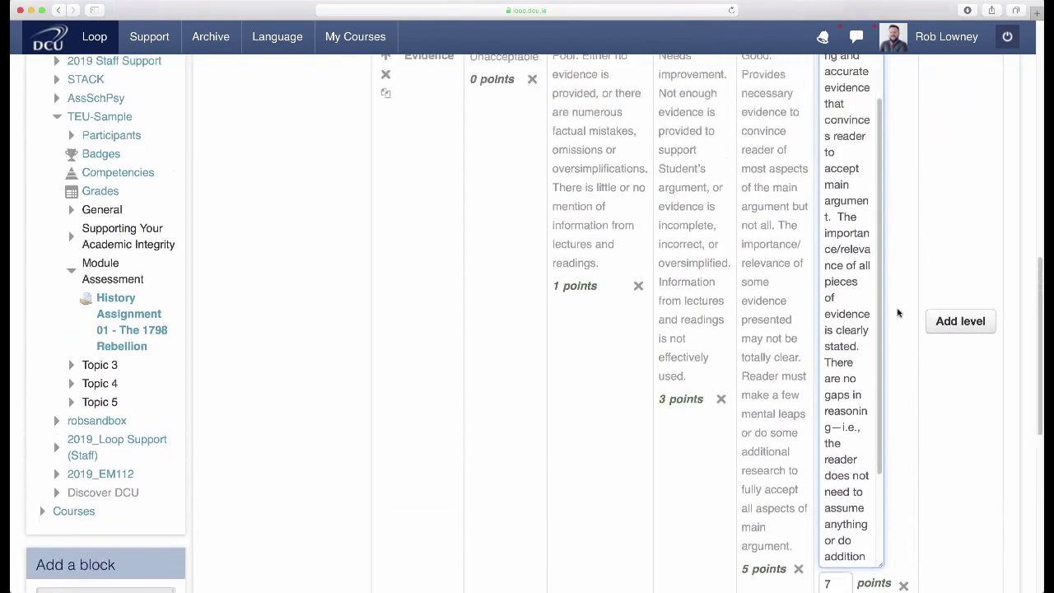
{"action": "left_click", "coordinate": [1012, 307]}
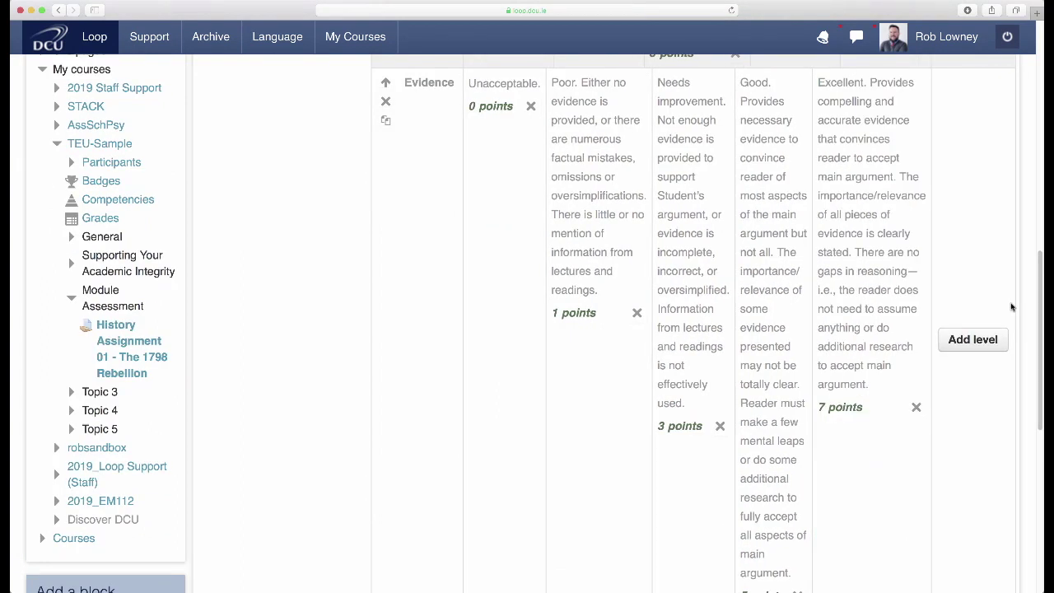
{"action": "scroll", "coordinate": [1012, 307], "scroll_direction": "up", "scroll_amount": 2}
{"action": "scroll", "coordinate": [824, 412], "scroll_direction": "down", "scroll_amount": 6}
- Add a Counter-Evidence criterion and enter 'Unacceptable.' as its first level
{"action": "left_click", "coordinate": [425, 381]}
{"action": "type", "text": "Counter-Evidence"}
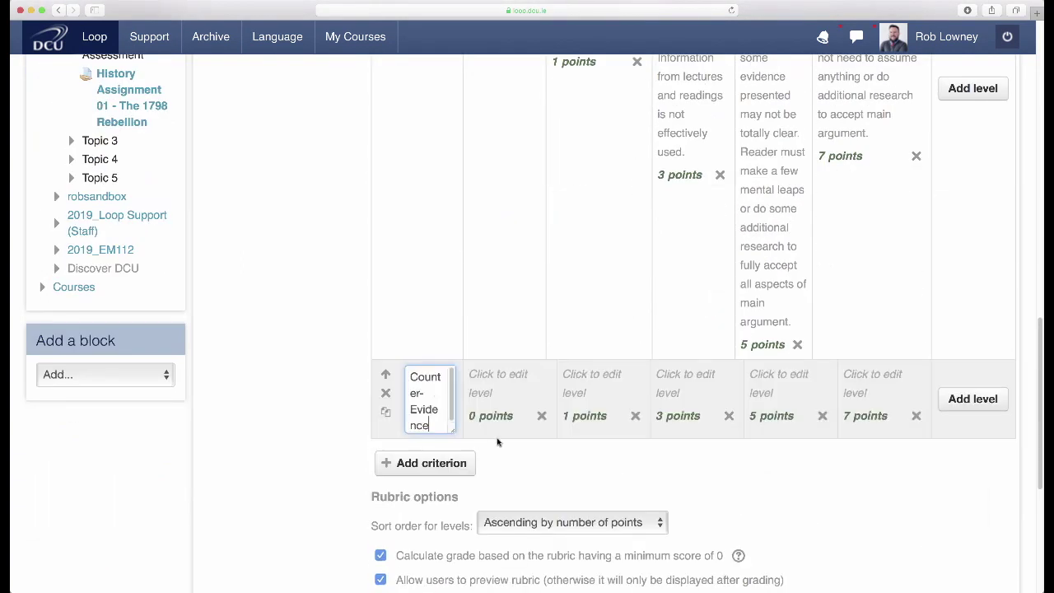
{"action": "left_click", "coordinate": [500, 384]}
{"action": "type", "text": "Unacceptable."}
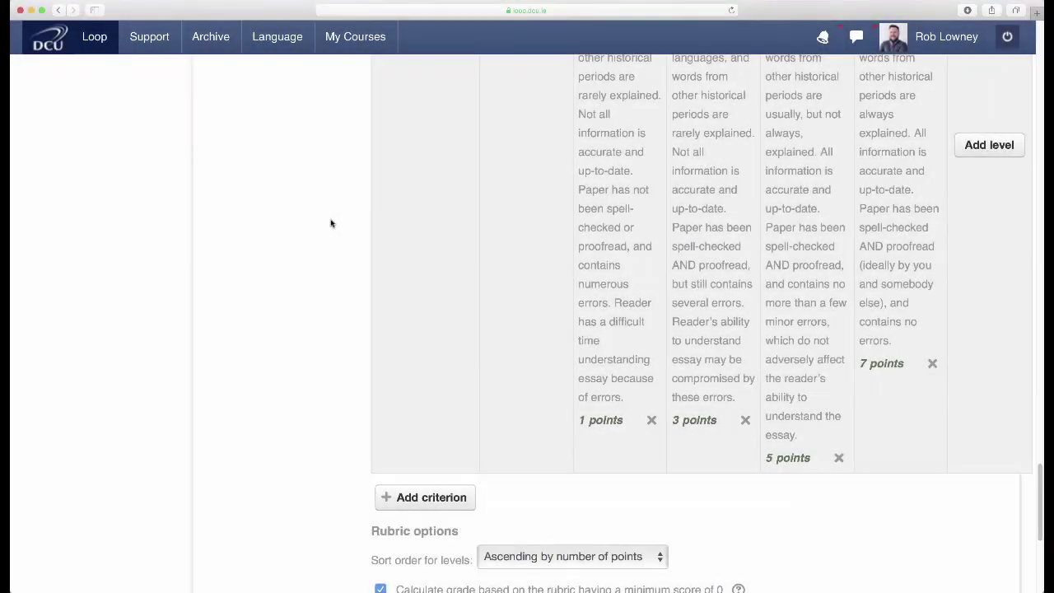
- Save the Year 1 History Essay Rubric and mark it ready for use
{"action": "scroll", "coordinate": [331, 223], "scroll_direction": "down", "scroll_amount": 5}
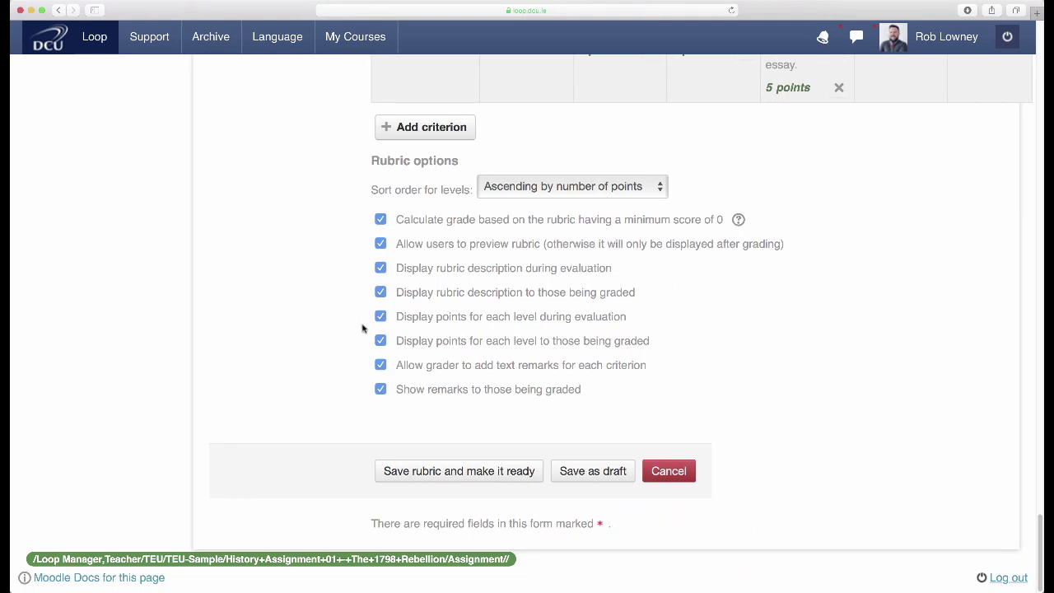
{"action": "left_click", "coordinate": [464, 476]}
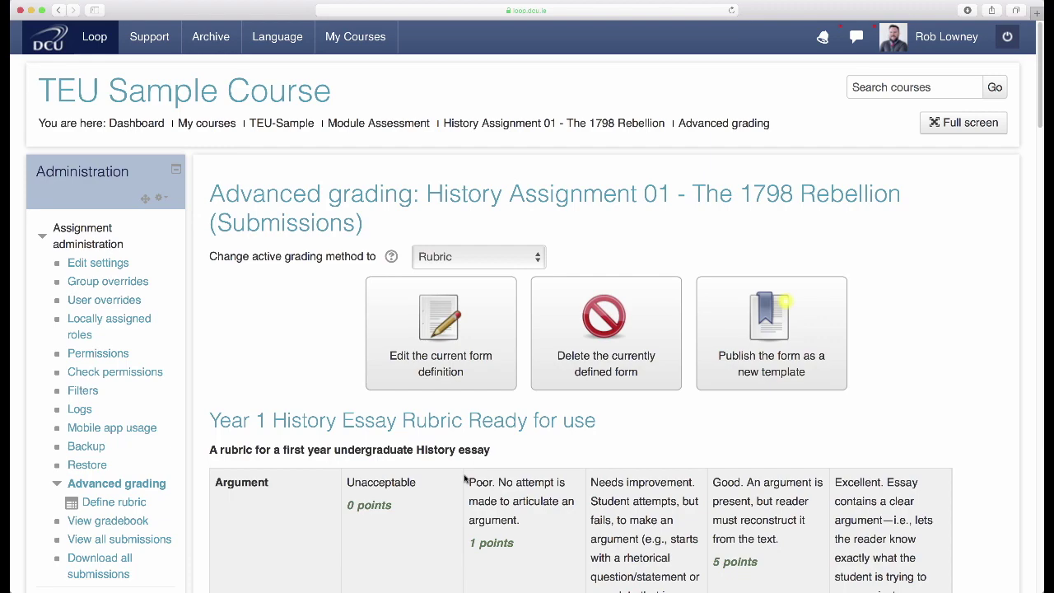
- Scroll down through the saved Year 1 History Essay Rubric
{"action": "scroll", "coordinate": [469, 469], "scroll_direction": "down", "scroll_amount": 3}
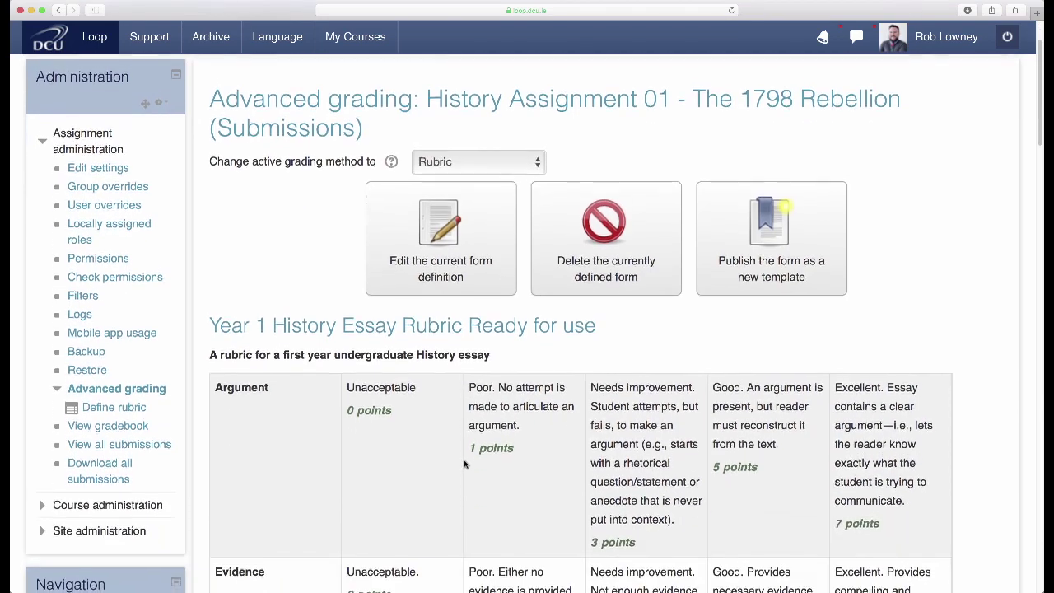
{"action": "scroll", "coordinate": [473, 459], "scroll_direction": "down", "scroll_amount": 10}
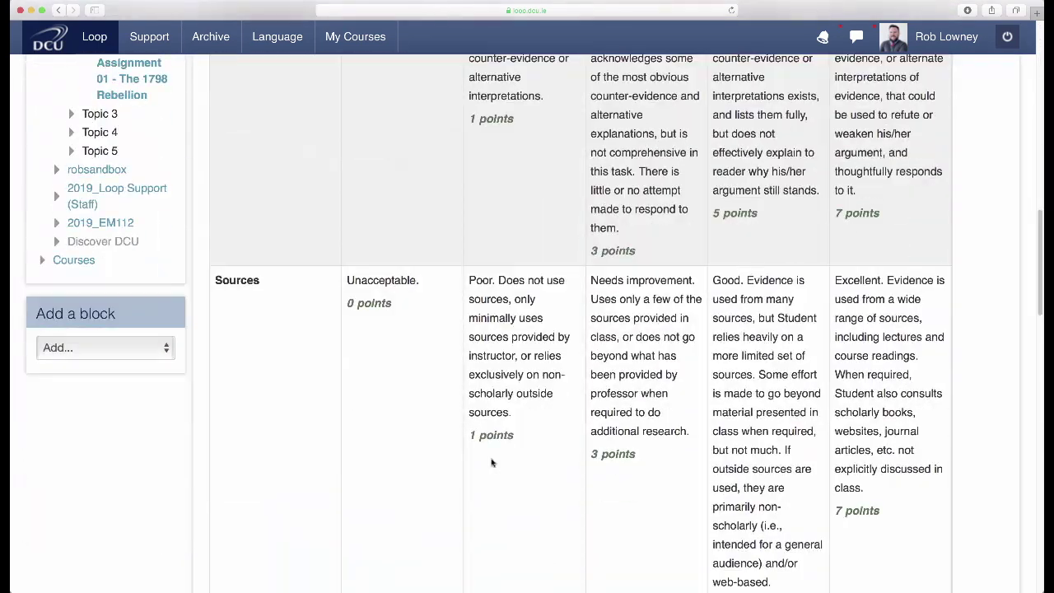
{"action": "scroll", "coordinate": [492, 463], "scroll_direction": "down", "scroll_amount": 15}
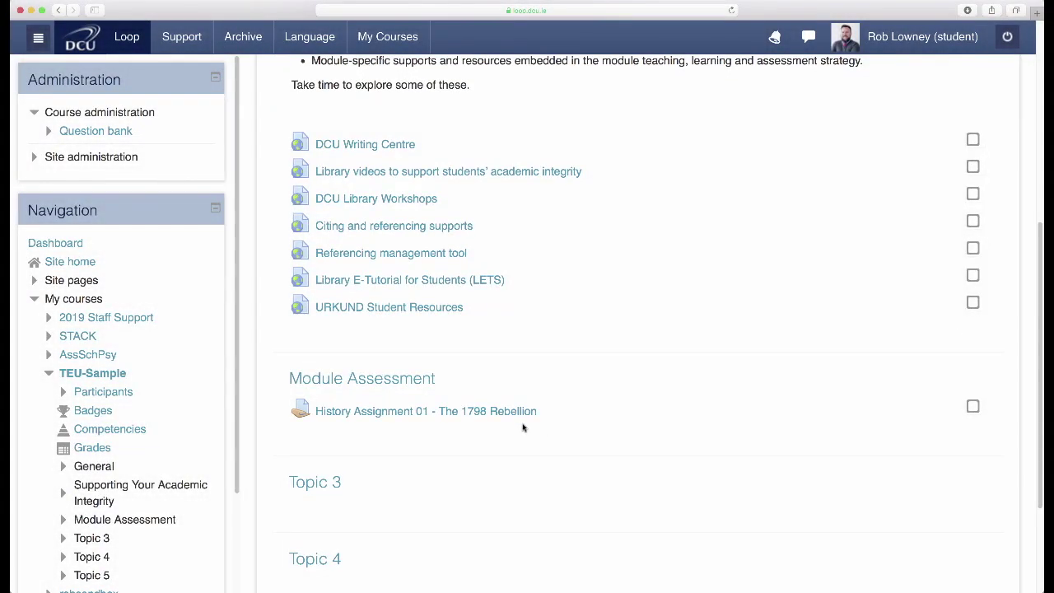
- Open History Assignment 01 - The 1798 Rebellion as a student and view its rubric criteria
{"action": "left_click", "coordinate": [520, 410]}
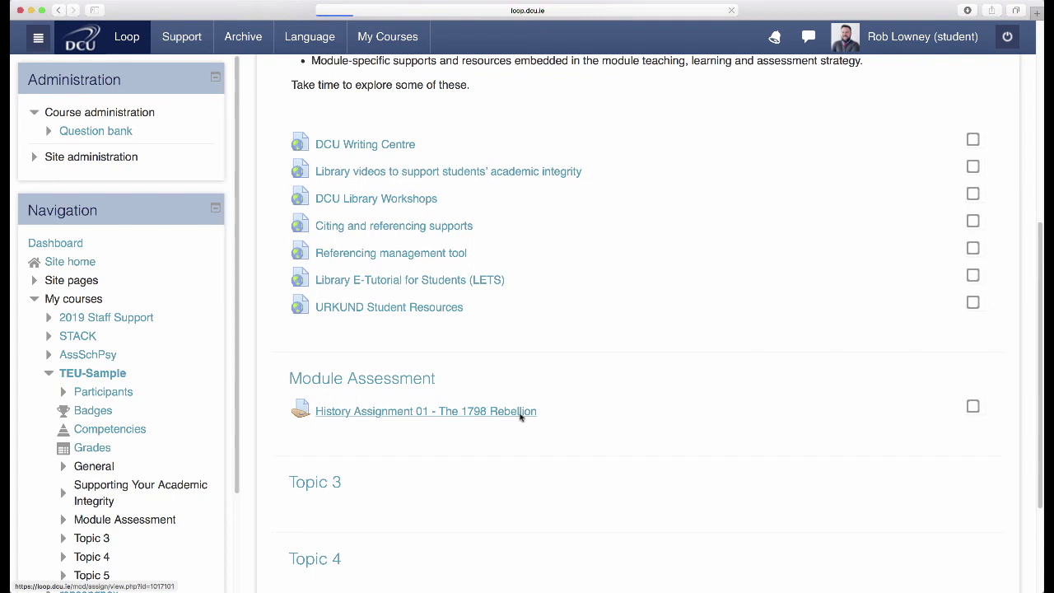
{"action": "scroll", "coordinate": [521, 418], "scroll_direction": "down", "scroll_amount": 1}
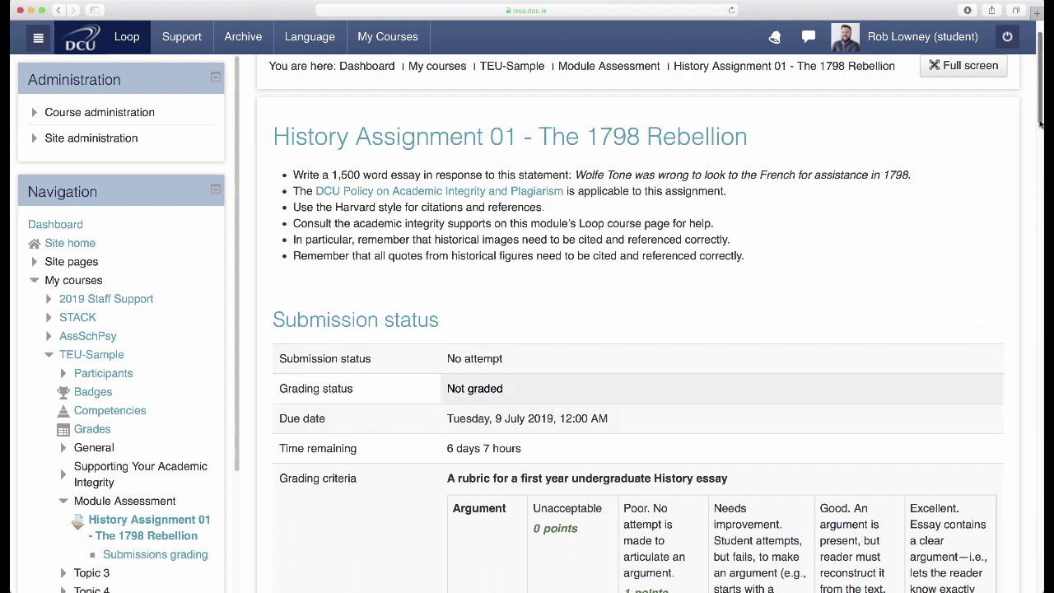
{"action": "left_click_drag", "start_coordinate": [1040, 122], "coordinate": [1041, 250]}
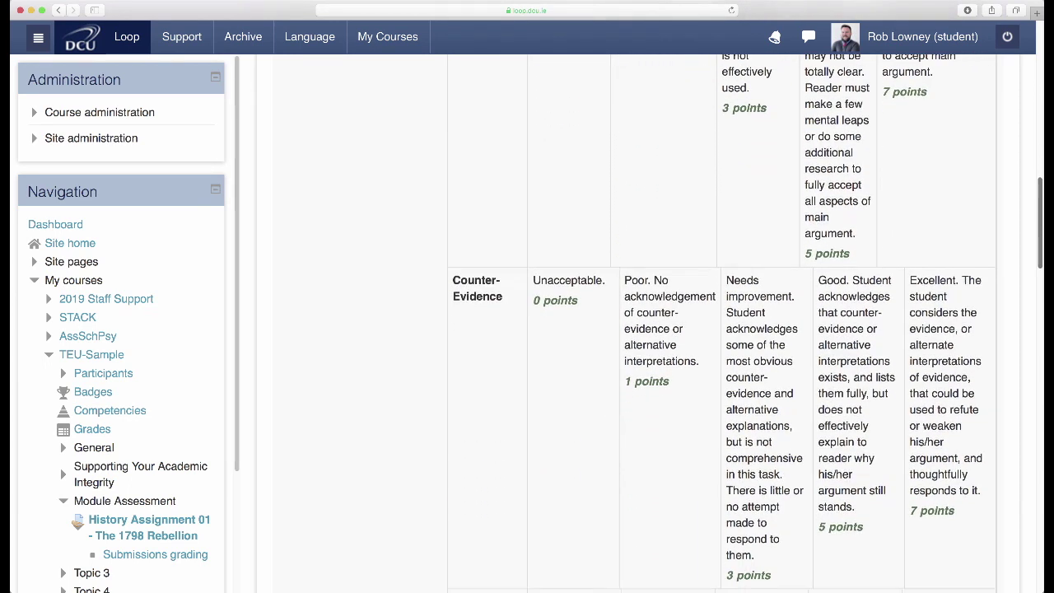
{"action": "scroll", "coordinate": [642, 329], "scroll_direction": "down", "scroll_amount": 2}
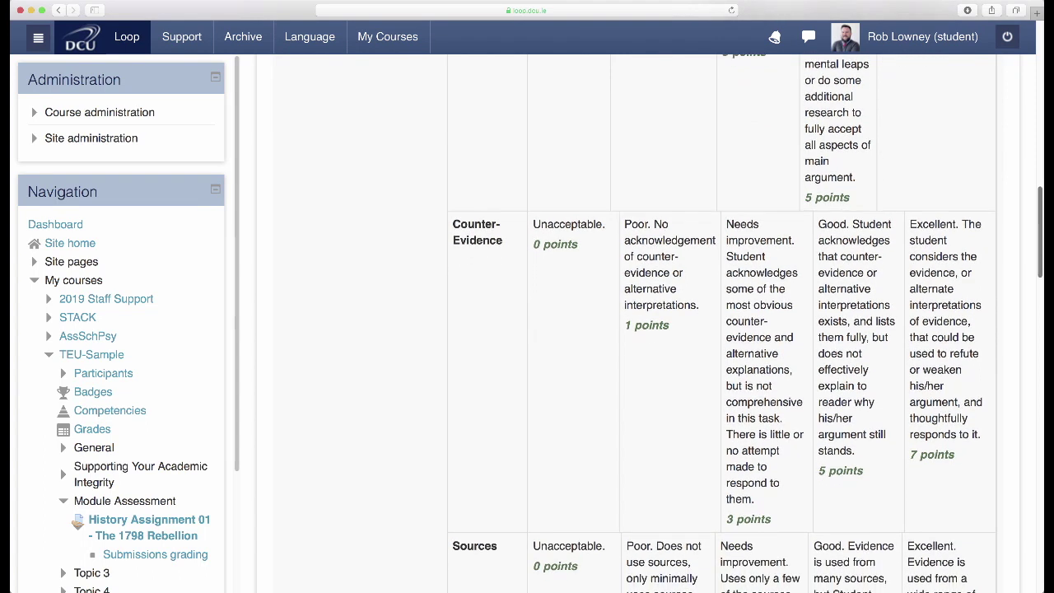
{"action": "scroll", "coordinate": [642, 329], "scroll_direction": "down", "scroll_amount": 1}
{"action": "scroll", "coordinate": [642, 329], "scroll_direction": "down", "scroll_amount": 2}
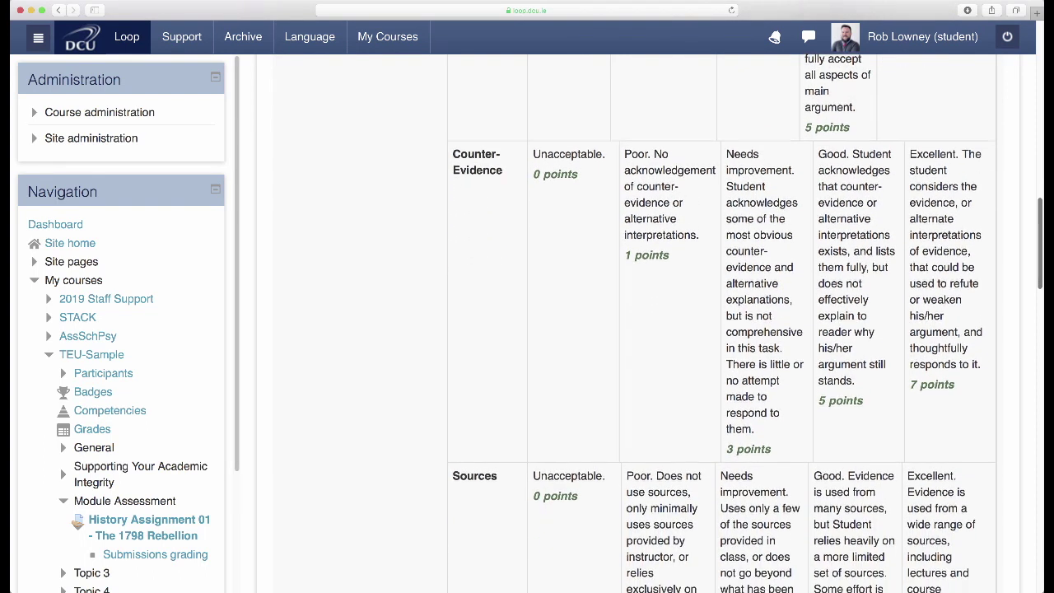
{"action": "scroll", "coordinate": [642, 329], "scroll_direction": "down", "scroll_amount": 2}
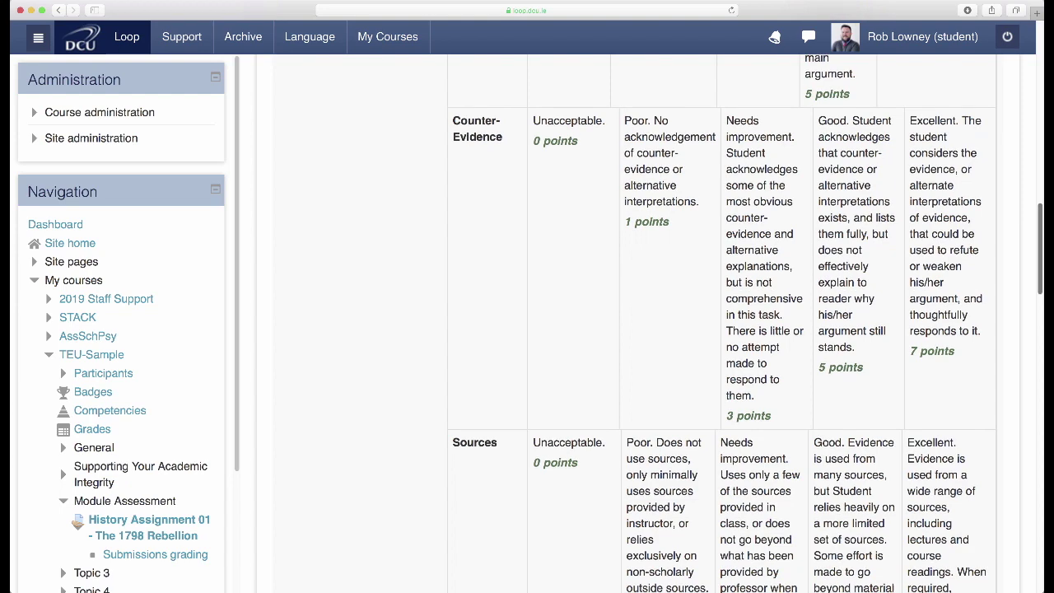
{"action": "scroll", "coordinate": [722, 335], "scroll_direction": "down", "scroll_amount": 5}
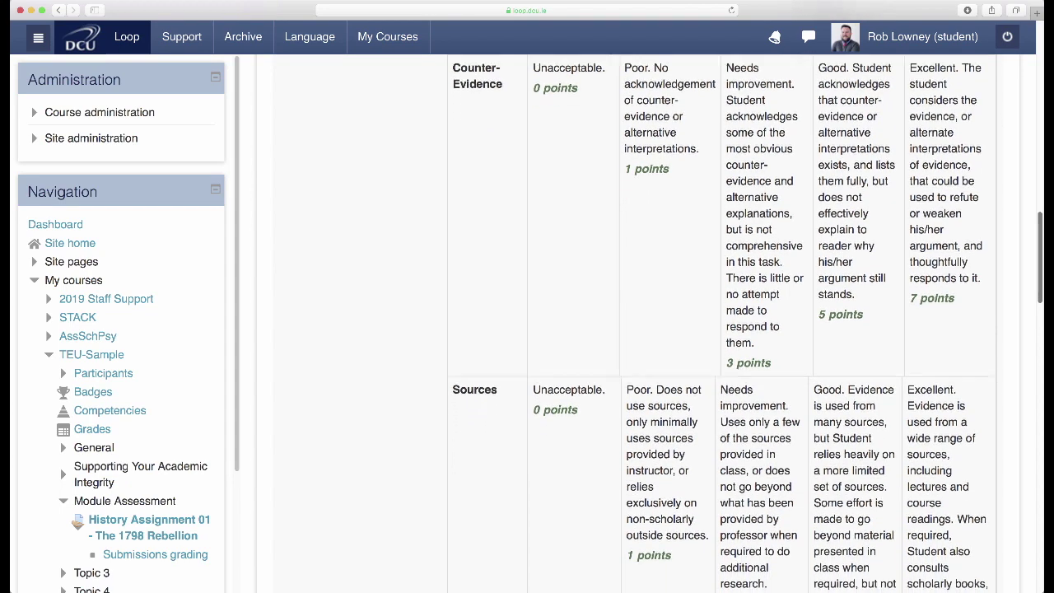
{"action": "scroll", "coordinate": [722, 335], "scroll_direction": "down", "scroll_amount": 15}
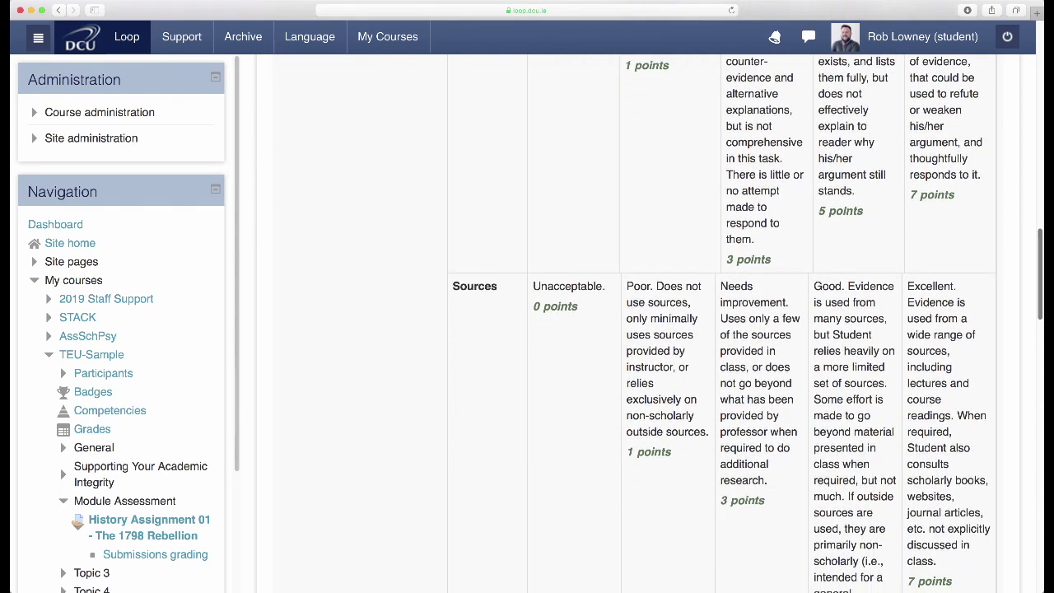
{"action": "scroll", "coordinate": [722, 335], "scroll_direction": "down", "scroll_amount": 8}
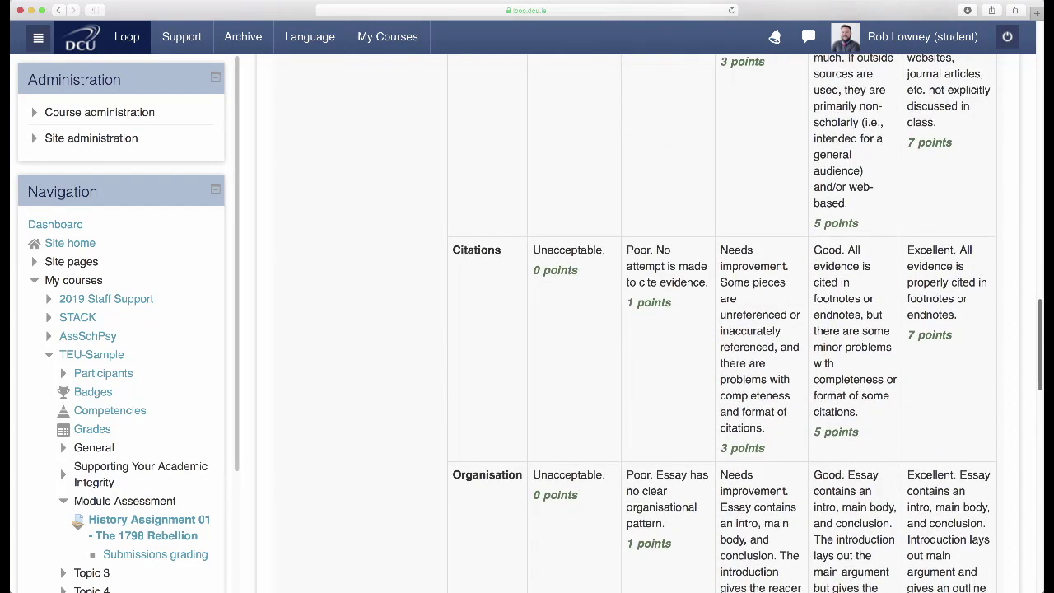
{"action": "scroll", "coordinate": [722, 335], "scroll_direction": "down", "scroll_amount": 8}
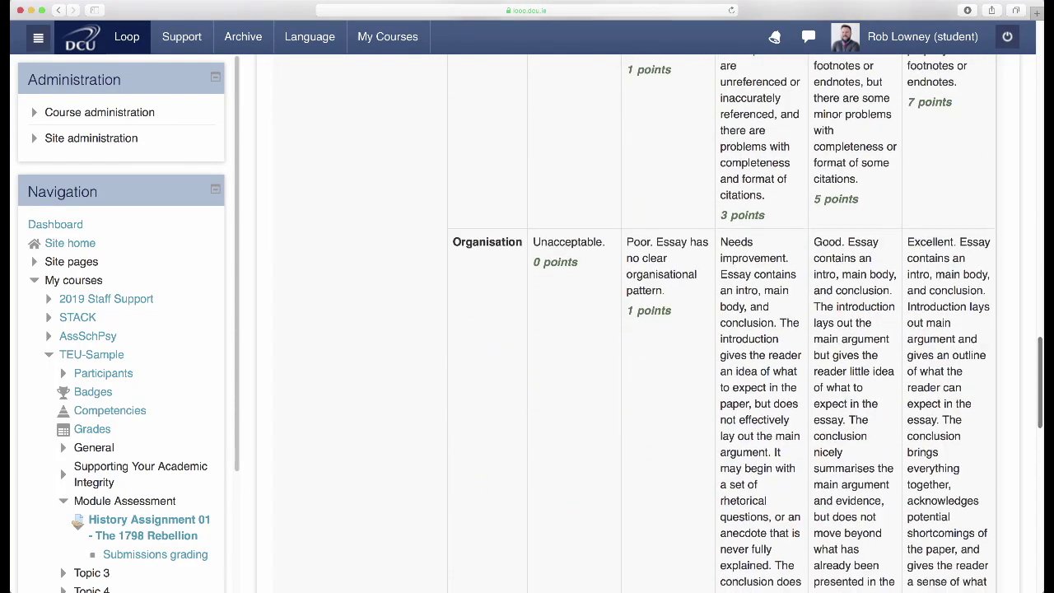